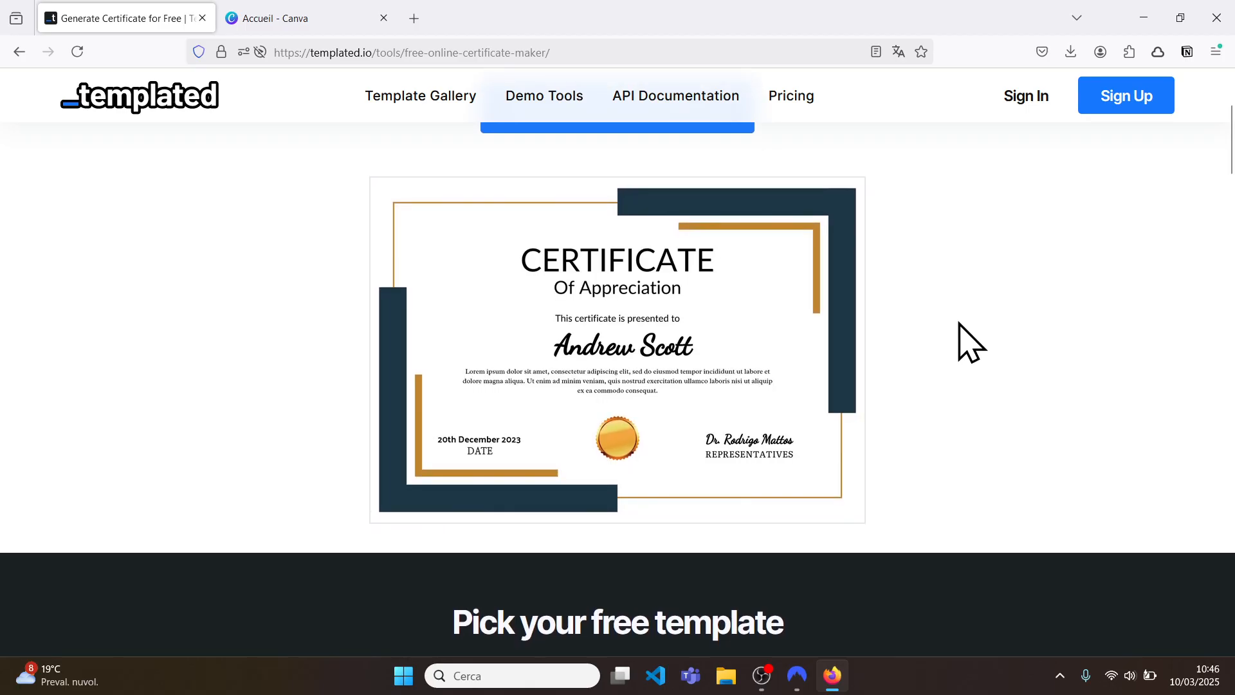
Step: Pick the cream bordered Certificate of Achievement template and review the filled form, dated 12/03/2026
{"action": "scroll", "coordinate": [969, 341], "scroll_direction": "down", "scroll_amount": 10}
{"action": "scroll", "coordinate": [958, 328], "scroll_direction": "down", "scroll_amount": 5}
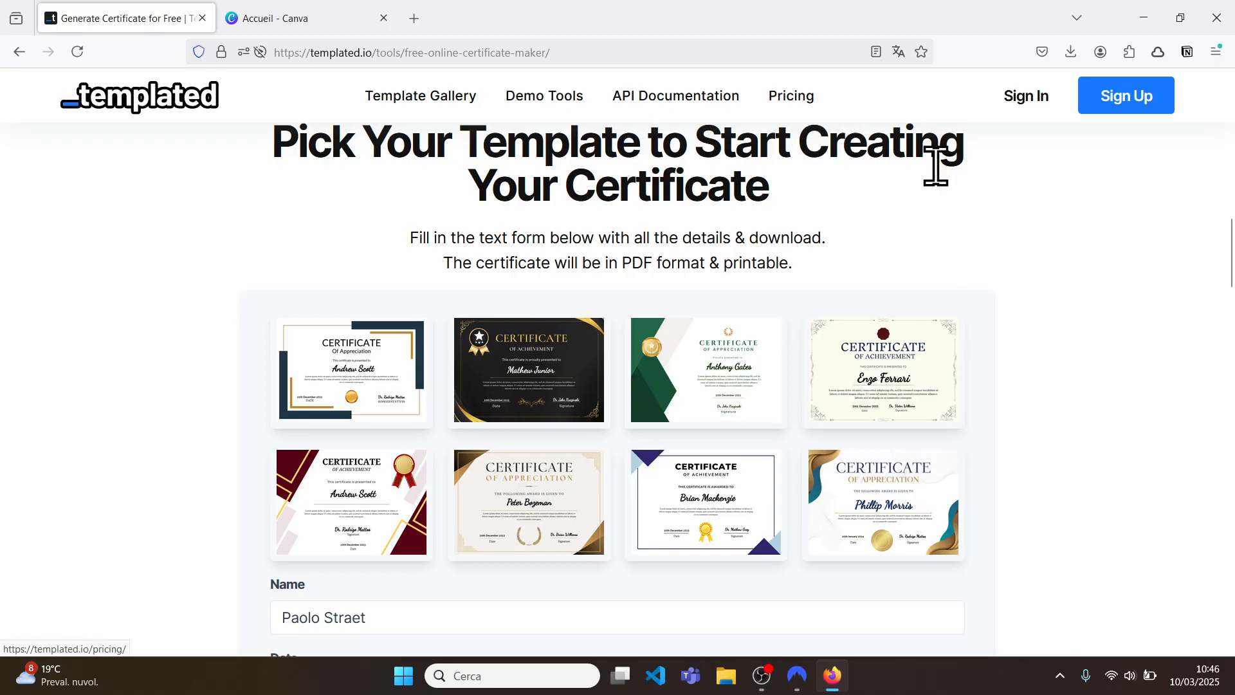
{"action": "scroll", "coordinate": [1119, 283], "scroll_direction": "down", "scroll_amount": 1}
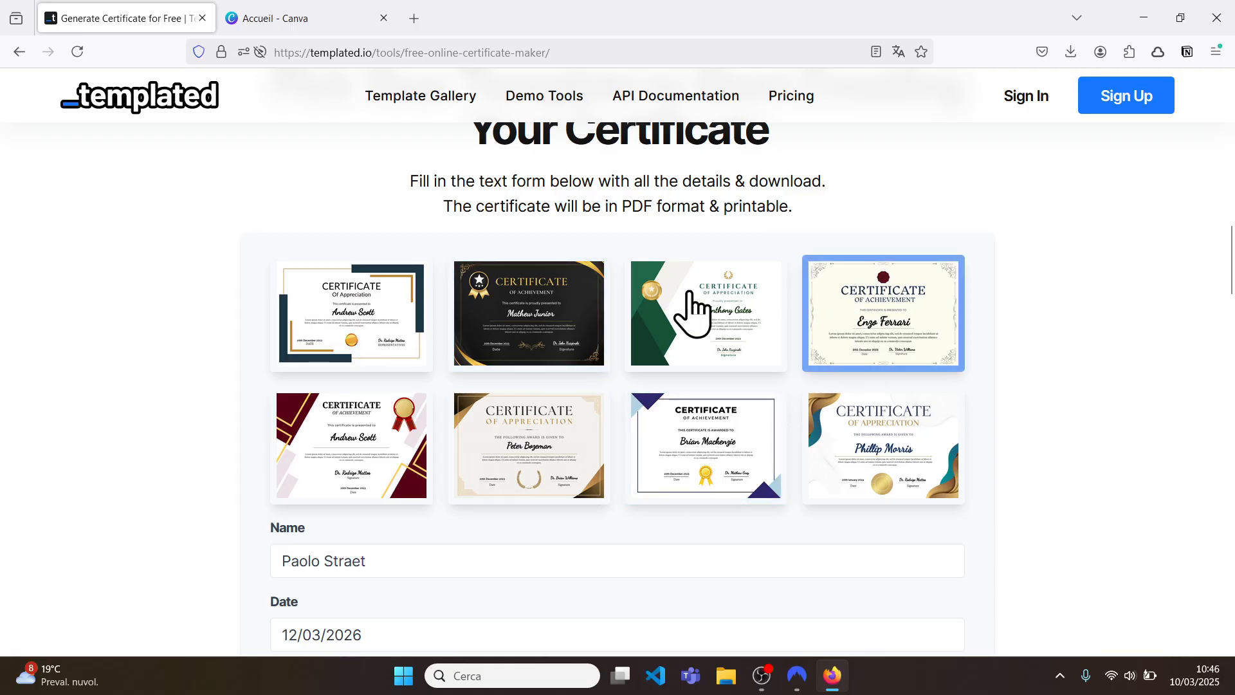
{"action": "left_click", "coordinate": [910, 354]}
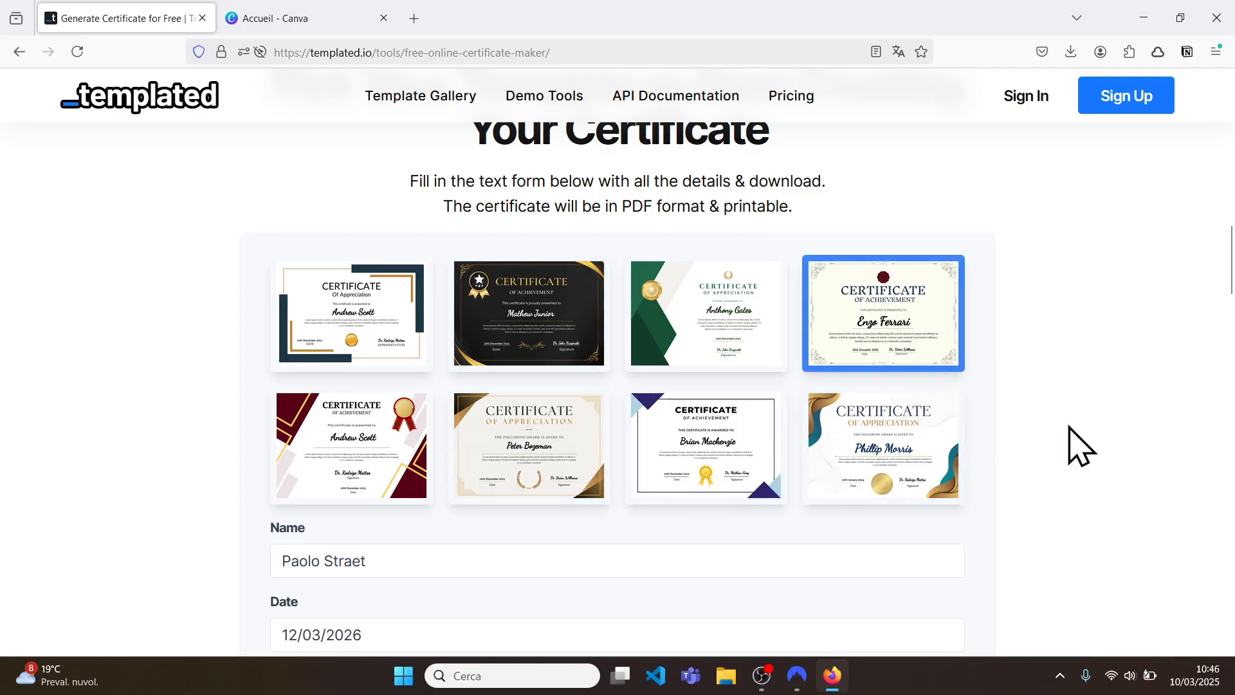
{"action": "scroll", "coordinate": [1069, 447], "scroll_direction": "down", "scroll_amount": 2}
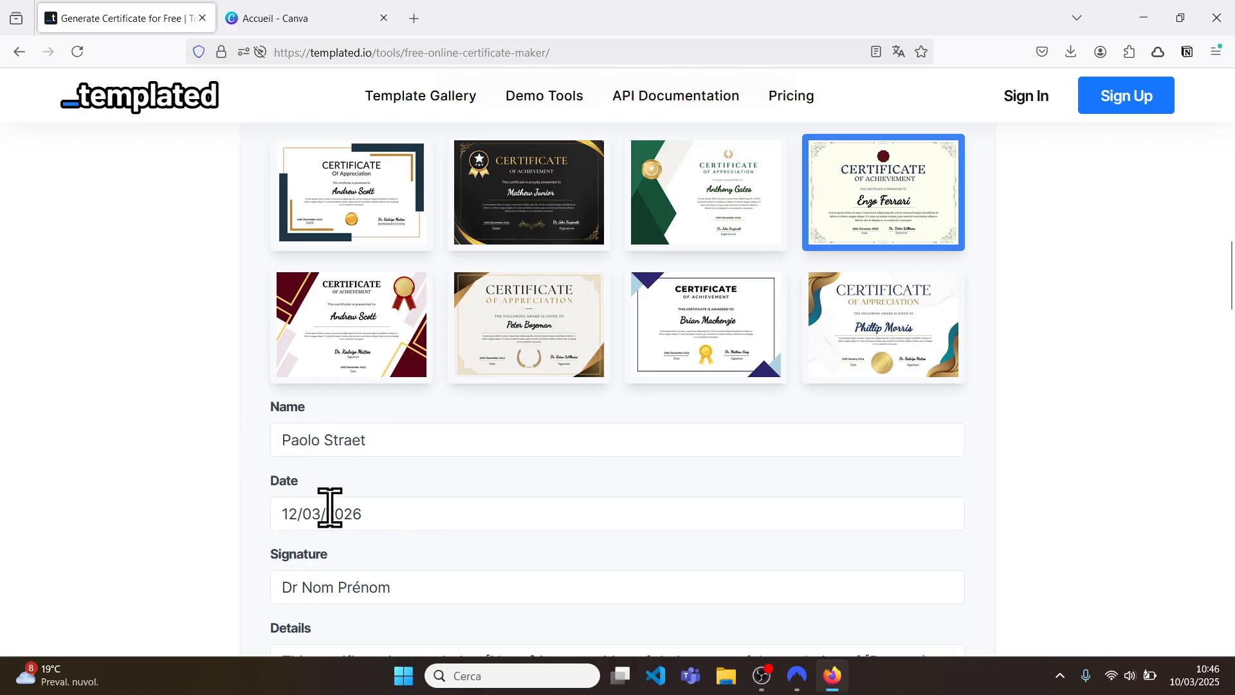
{"action": "scroll", "coordinate": [364, 494], "scroll_direction": "down", "scroll_amount": 1}
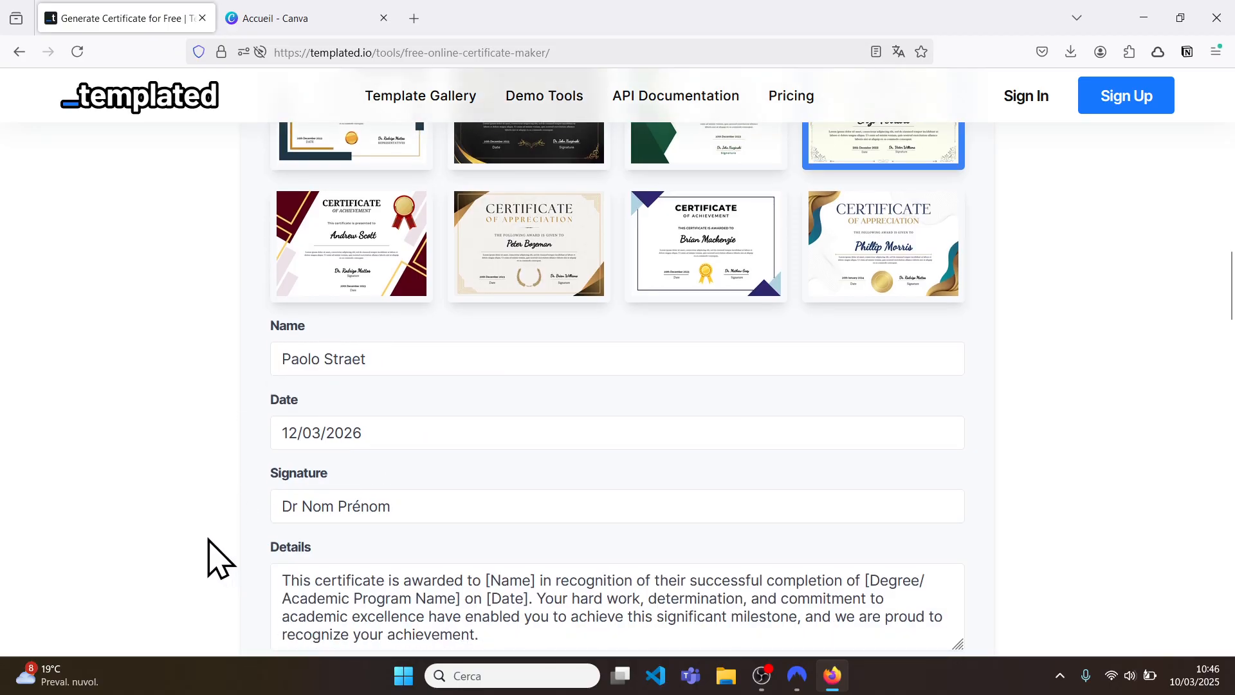
{"action": "scroll", "coordinate": [212, 547], "scroll_direction": "down", "scroll_amount": 2}
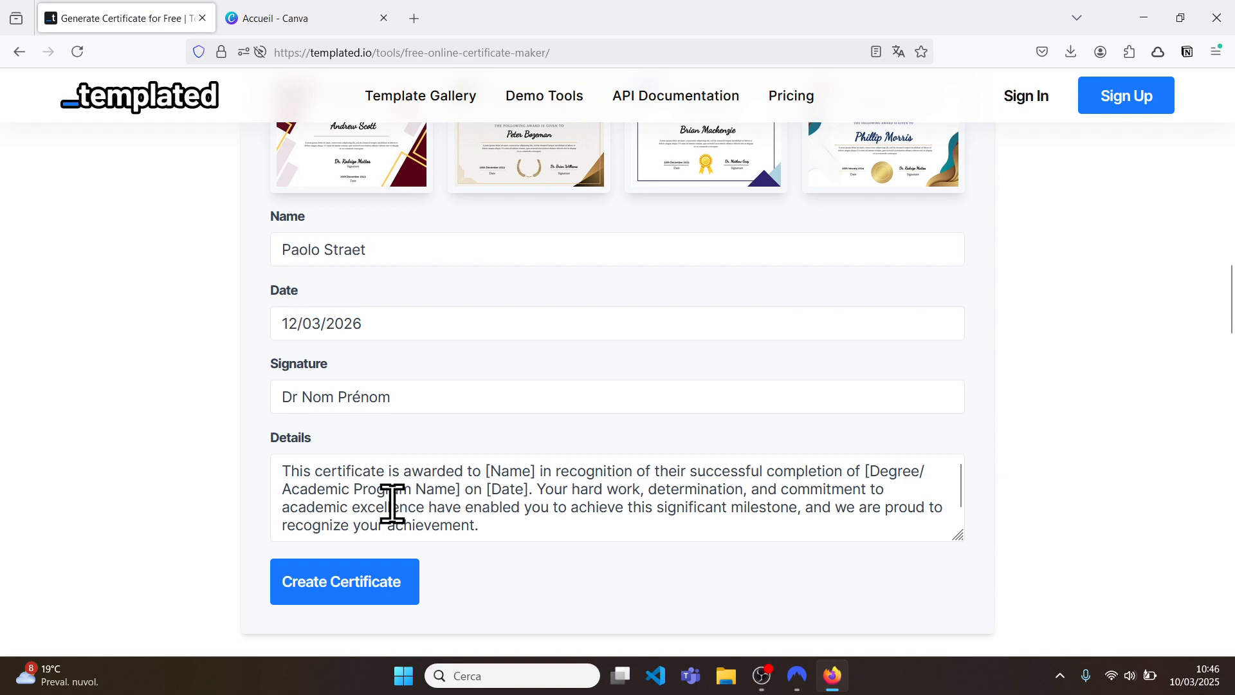
{"action": "scroll", "coordinate": [418, 503], "scroll_direction": "down", "scroll_amount": 1}
{"action": "scroll", "coordinate": [466, 505], "scroll_direction": "up", "scroll_amount": 1}
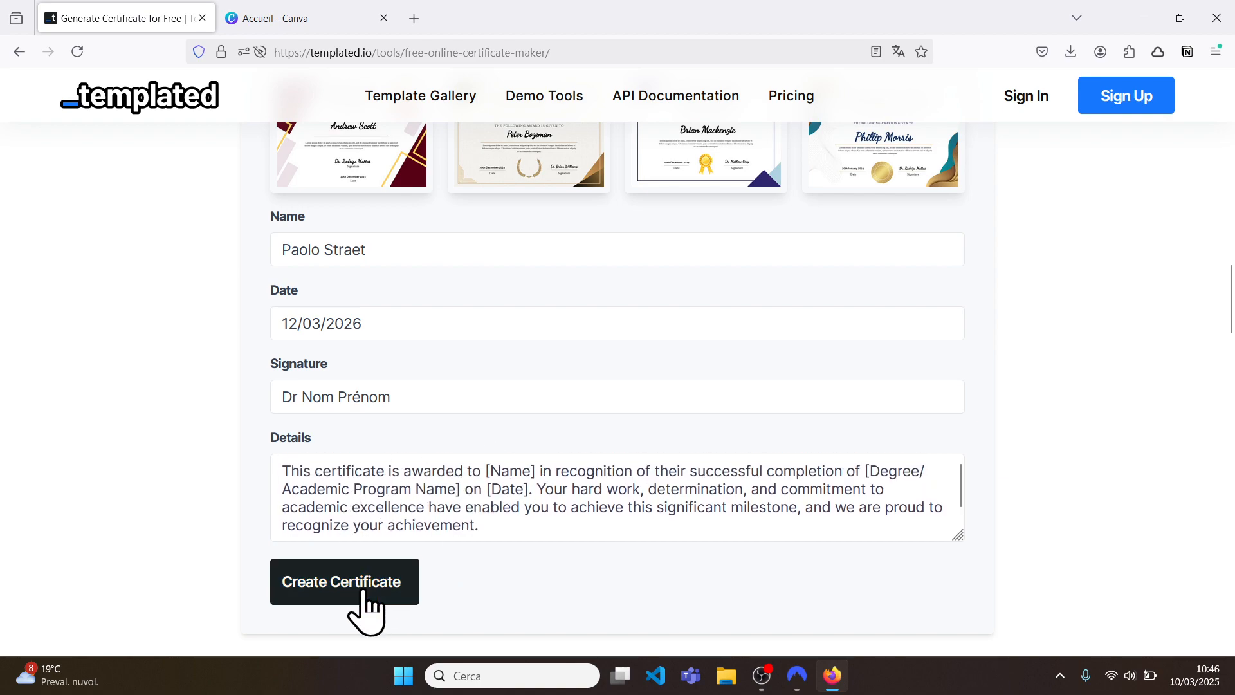
Step: Generate the certificate and highlight the recipient's first name in the PDF preview
{"action": "left_click", "coordinate": [364, 593]}
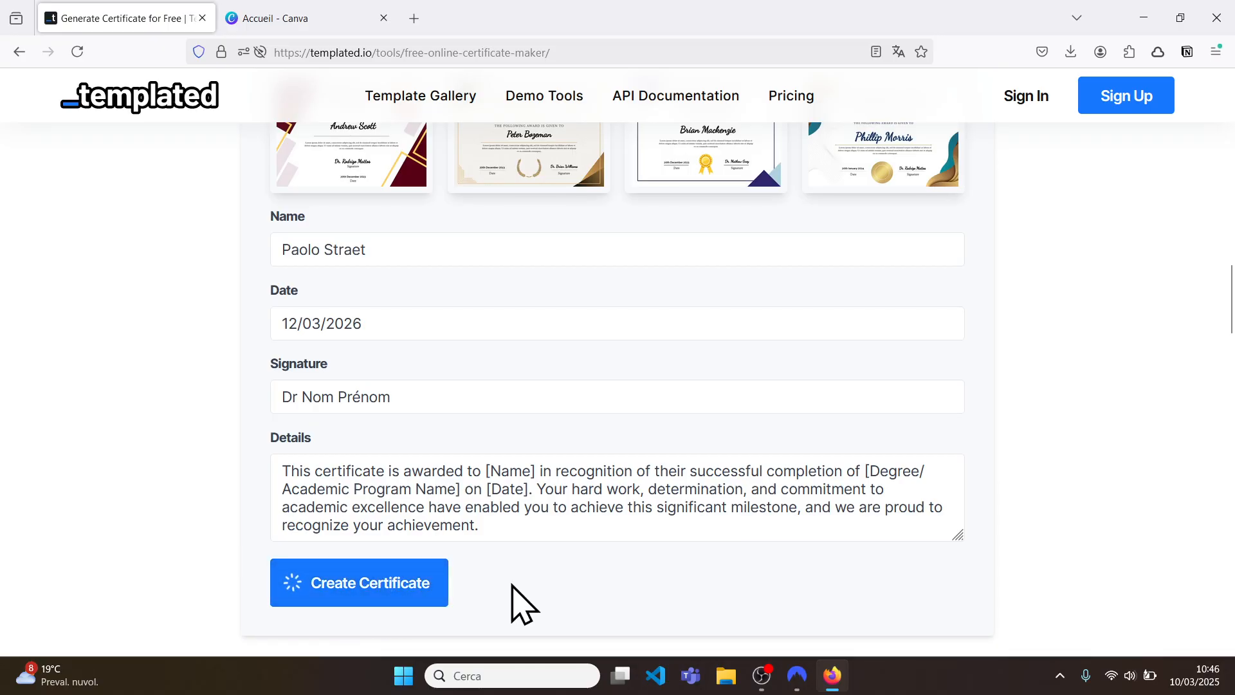
{"action": "scroll", "coordinate": [514, 602], "scroll_direction": "down", "scroll_amount": 5}
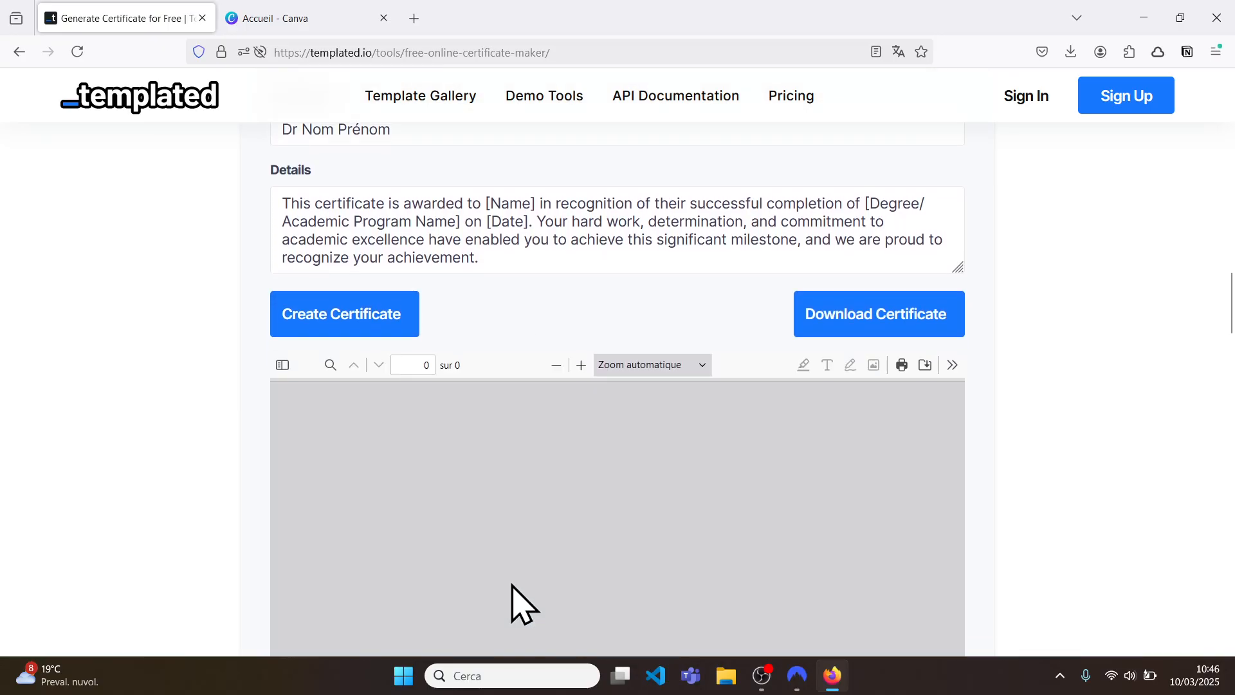
{"action": "scroll", "coordinate": [984, 426], "scroll_direction": "down", "scroll_amount": 3}
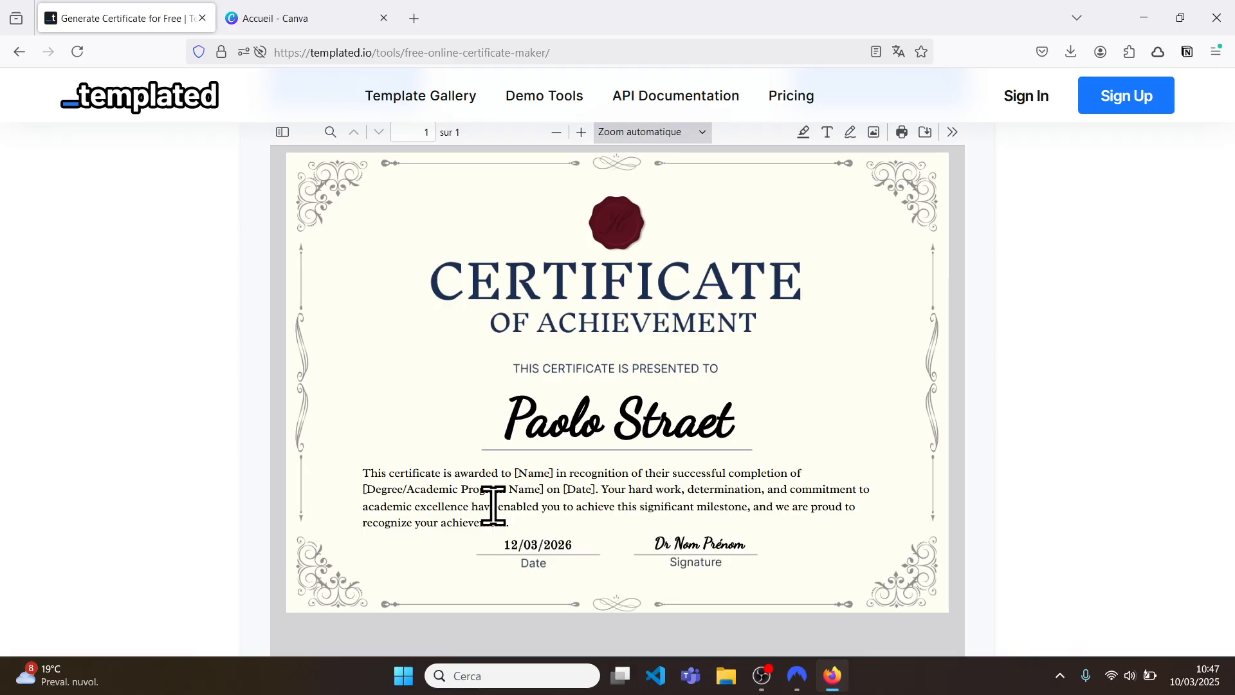
{"action": "double_click", "coordinate": [364, 471]}
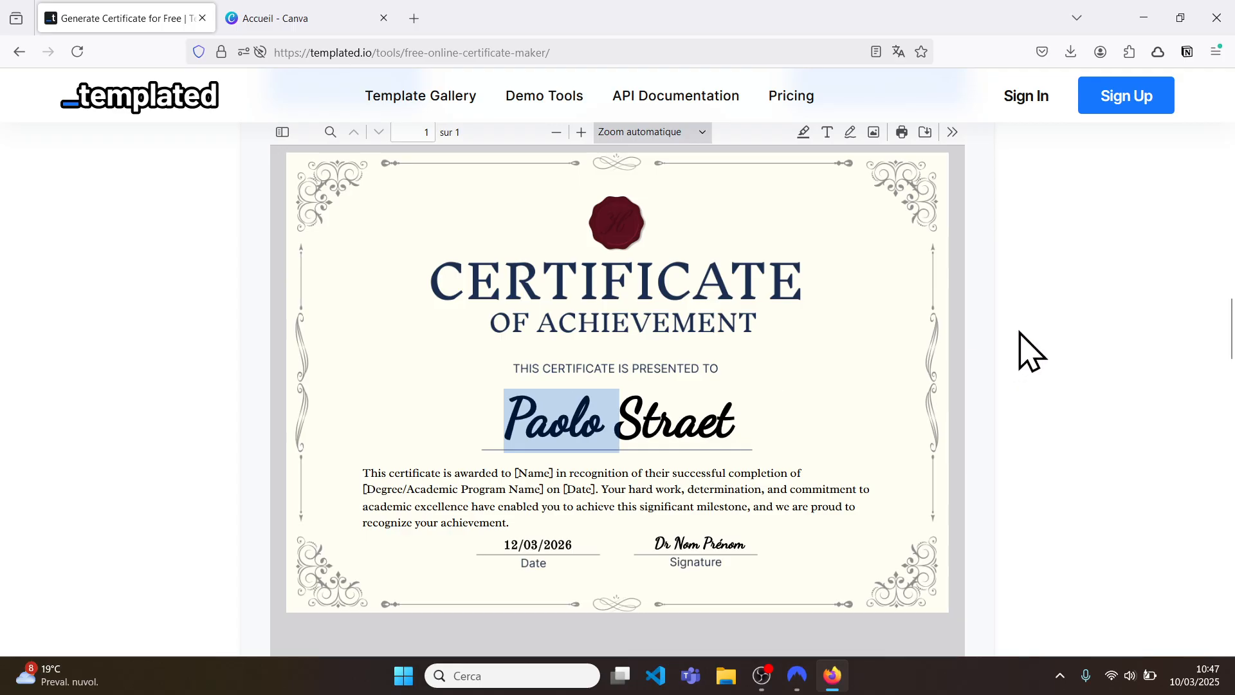
Step: Download the generated certificate as a PDF
{"action": "scroll", "coordinate": [1020, 331], "scroll_direction": "up", "scroll_amount": 2}
{"action": "left_click", "coordinate": [880, 190]}
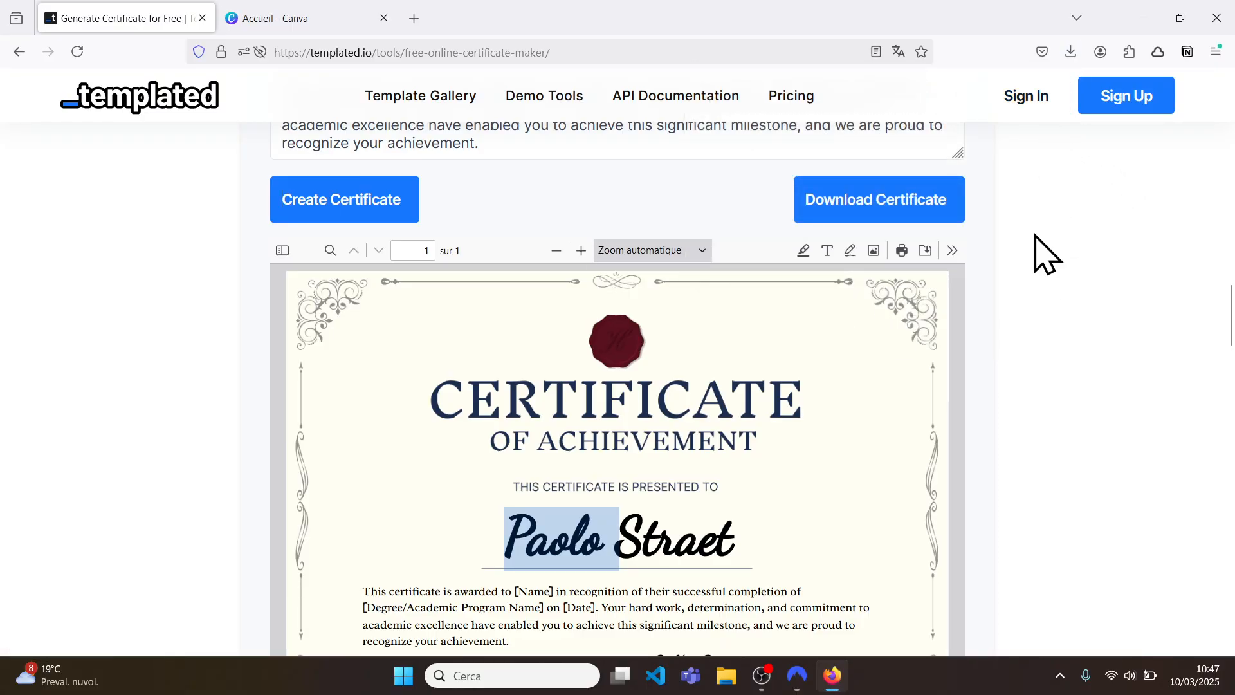
{"action": "scroll", "coordinate": [1047, 254], "scroll_direction": "down", "scroll_amount": 2}
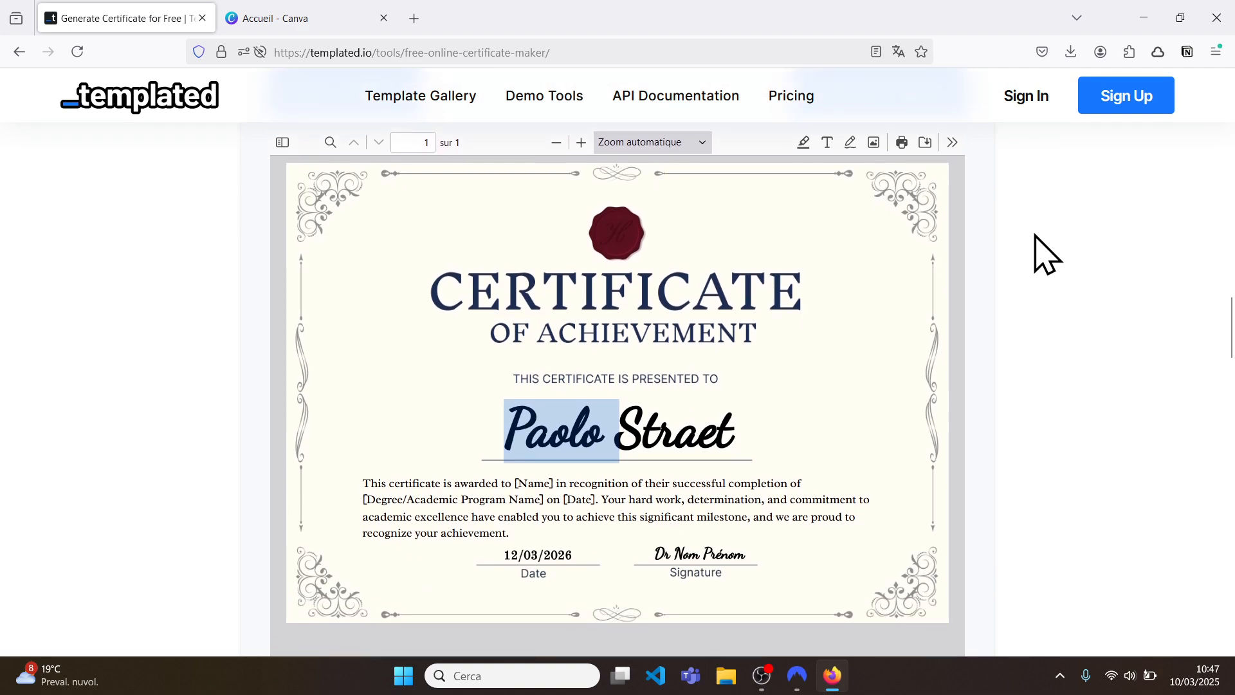
{"action": "scroll", "coordinate": [1047, 254], "scroll_direction": "up", "scroll_amount": 10}
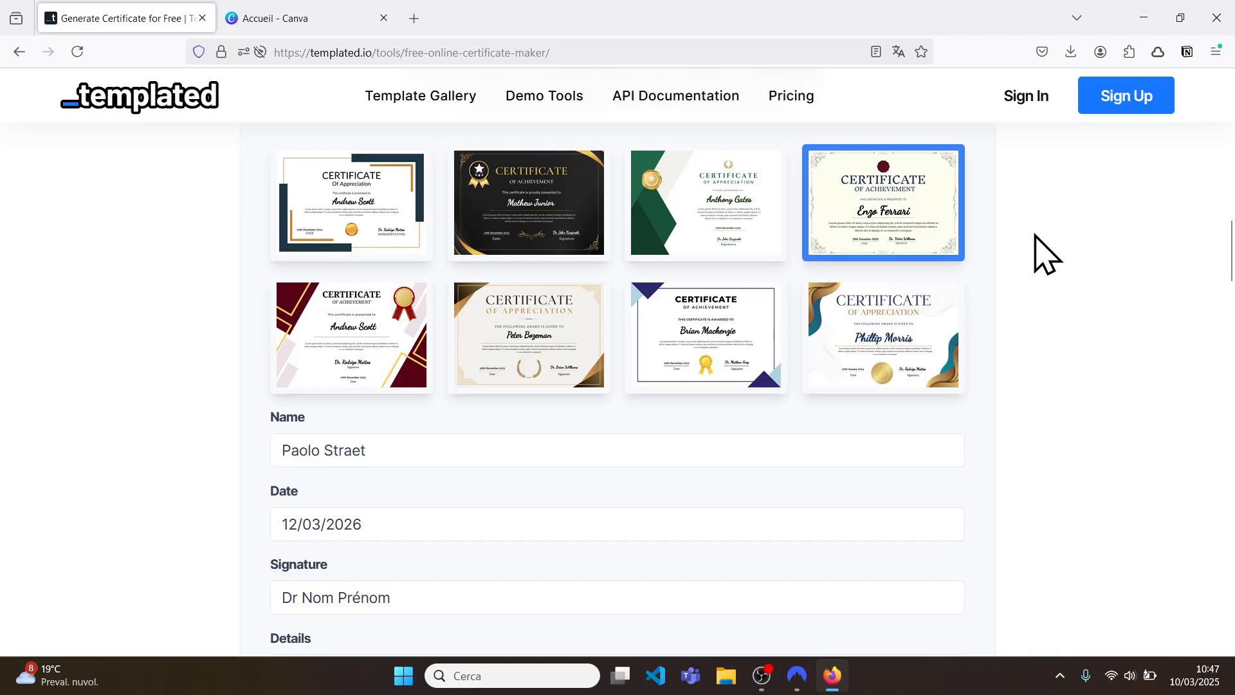
Step: Reread the certificate preview, select its opening body lines, then switch to Canva
{"action": "scroll", "coordinate": [1047, 254], "scroll_direction": "down", "scroll_amount": 1}
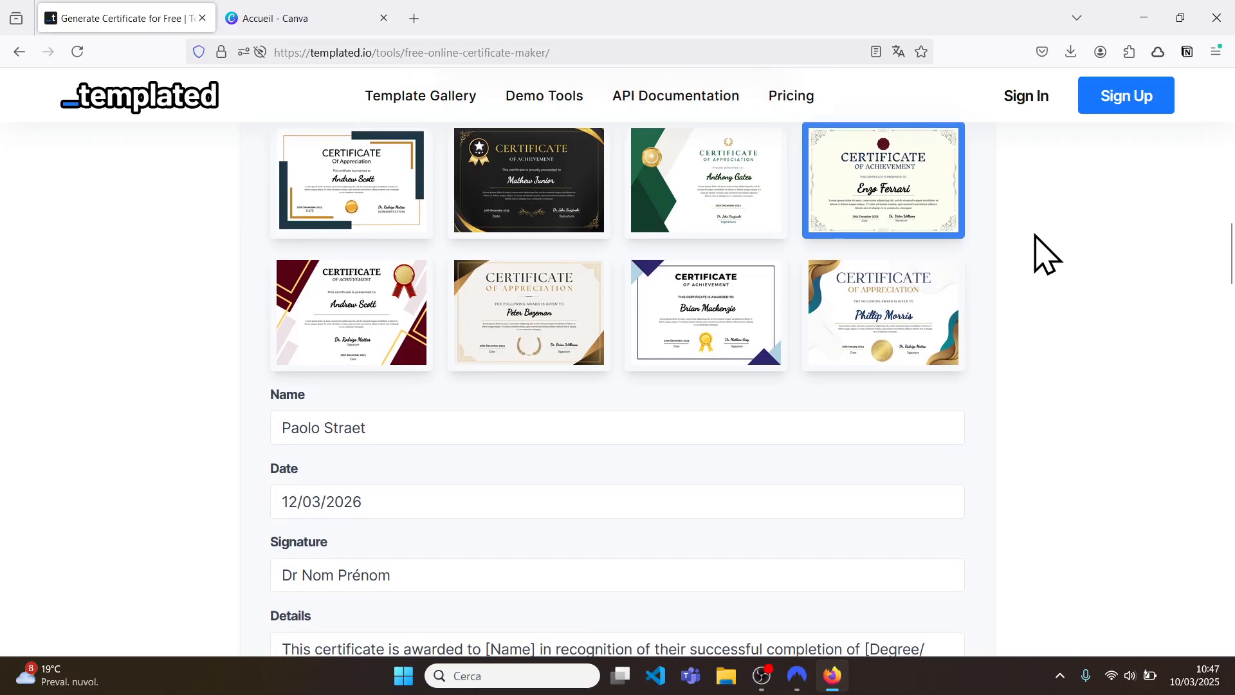
{"action": "scroll", "coordinate": [1047, 254], "scroll_direction": "up", "scroll_amount": 2}
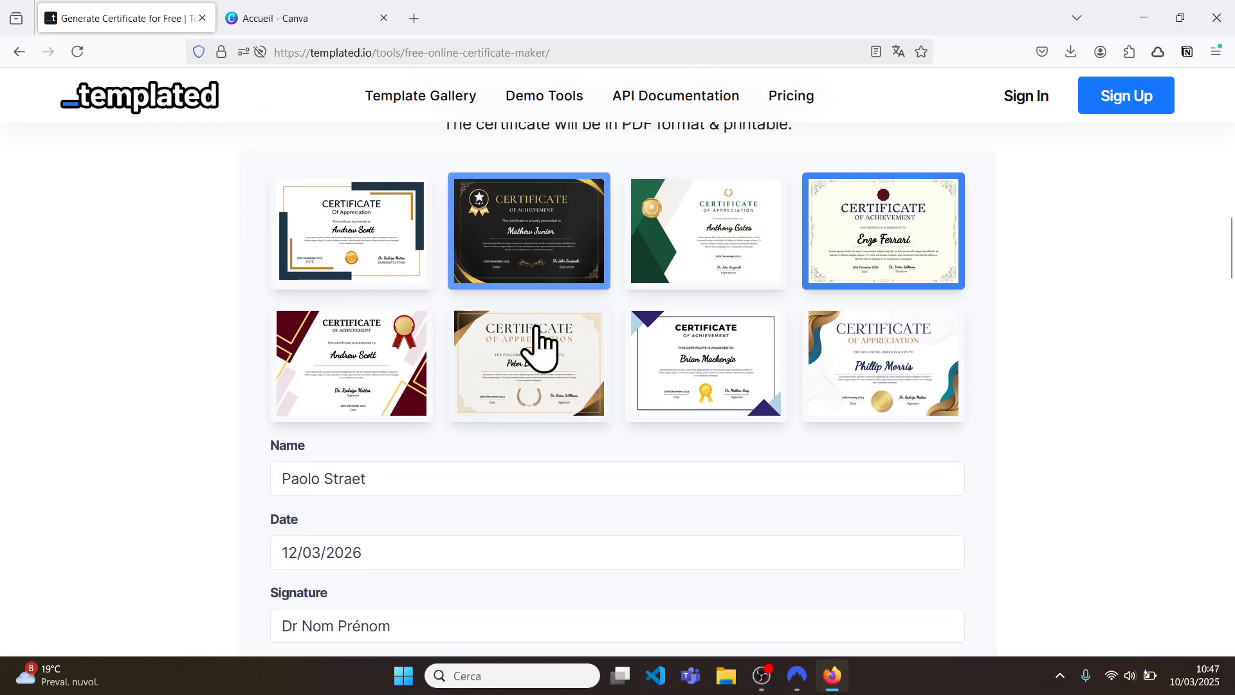
{"action": "scroll", "coordinate": [919, 402], "scroll_direction": "down", "scroll_amount": 4}
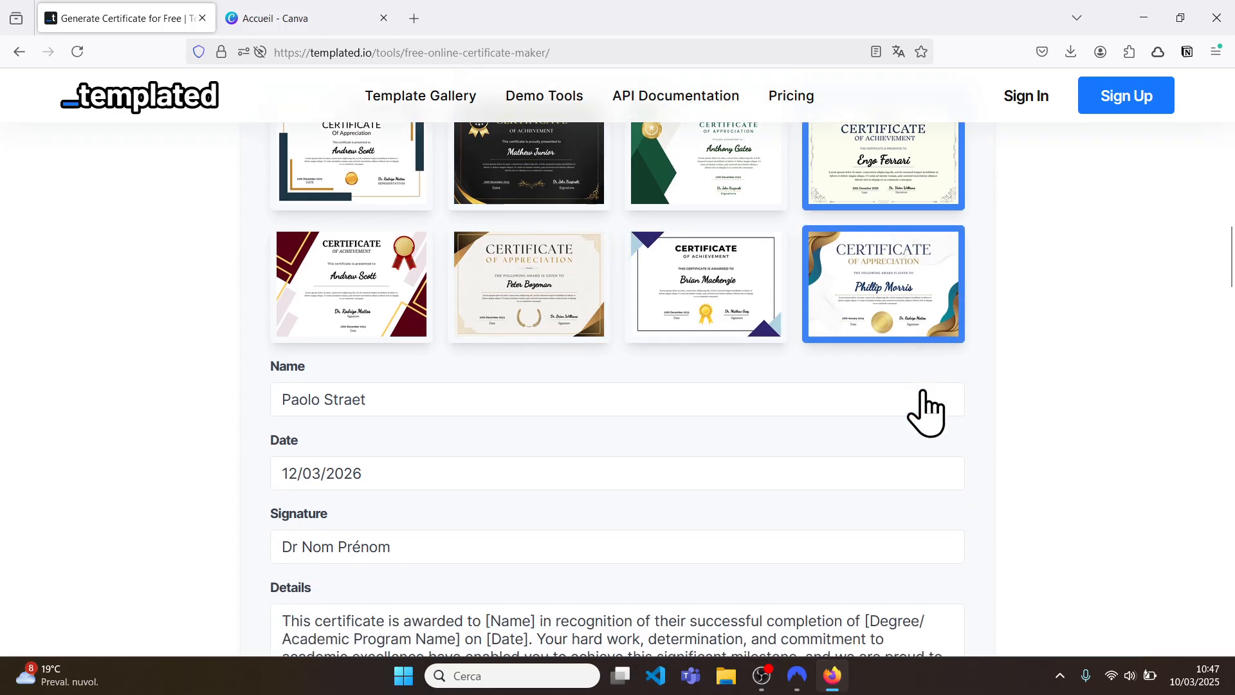
{"action": "scroll", "coordinate": [1006, 463], "scroll_direction": "down", "scroll_amount": 10}
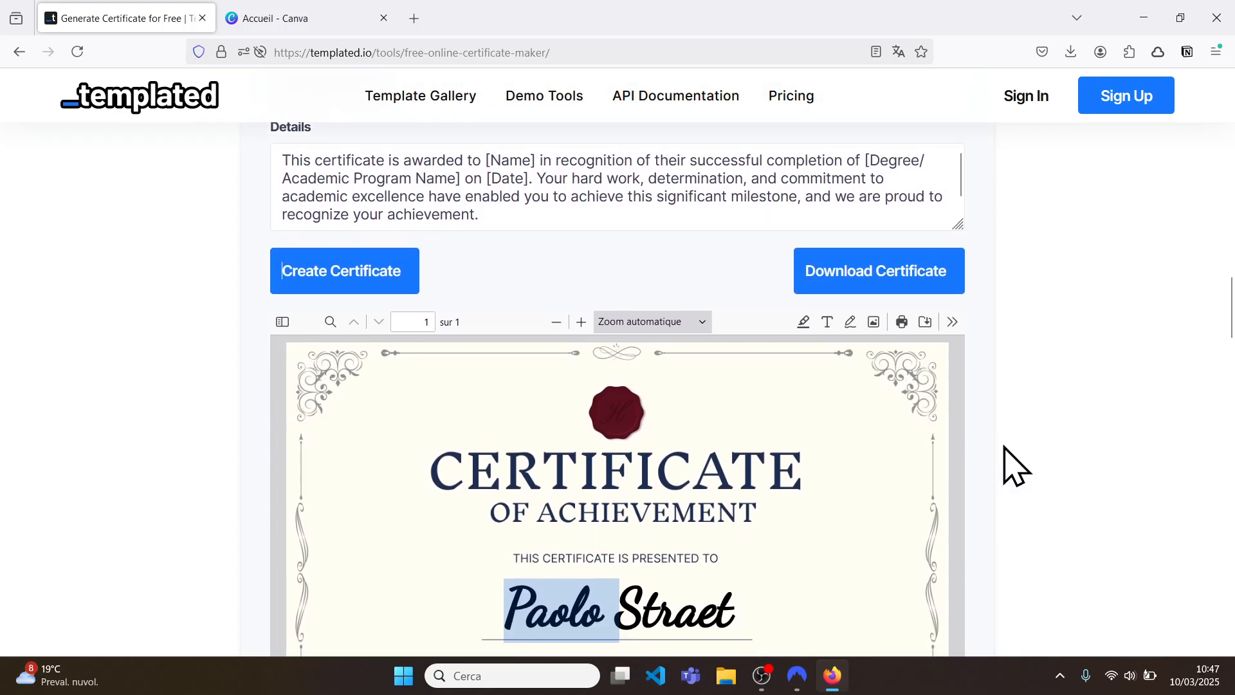
{"action": "scroll", "coordinate": [1100, 264], "scroll_direction": "up", "scroll_amount": 12}
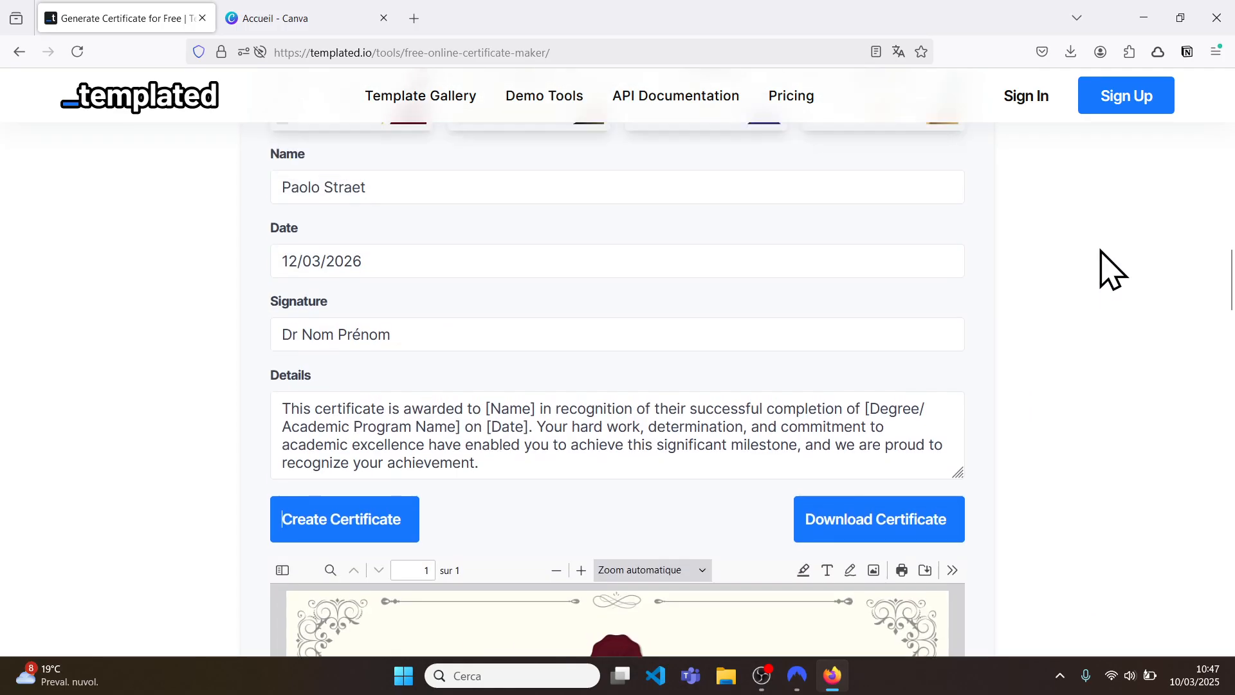
{"action": "scroll", "coordinate": [1112, 269], "scroll_direction": "up", "scroll_amount": 3}
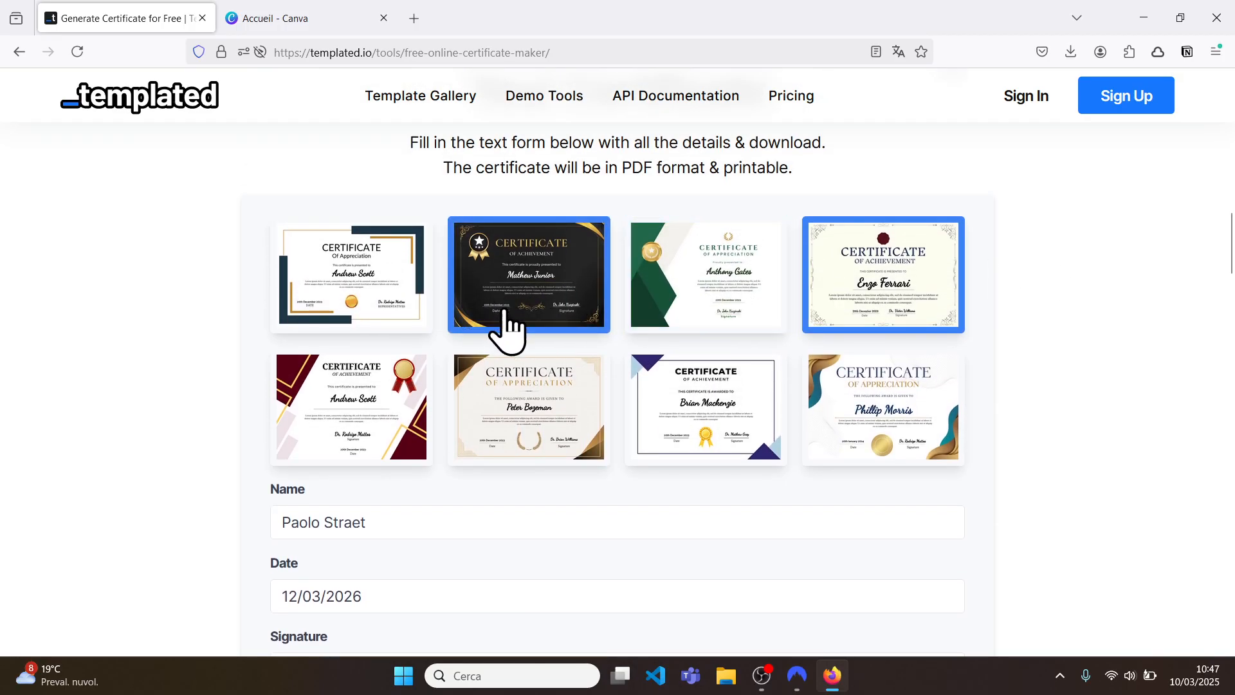
{"action": "scroll", "coordinate": [910, 404], "scroll_direction": "down", "scroll_amount": 15}
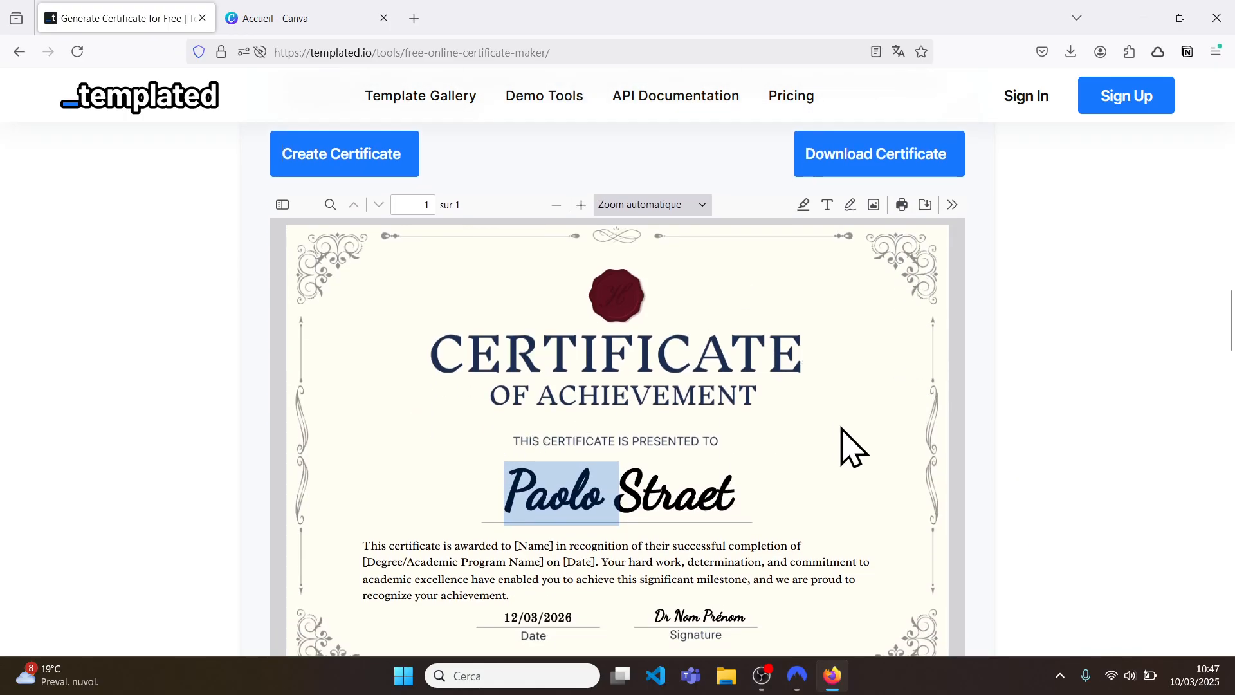
{"action": "scroll", "coordinate": [724, 434], "scroll_direction": "down", "scroll_amount": 2}
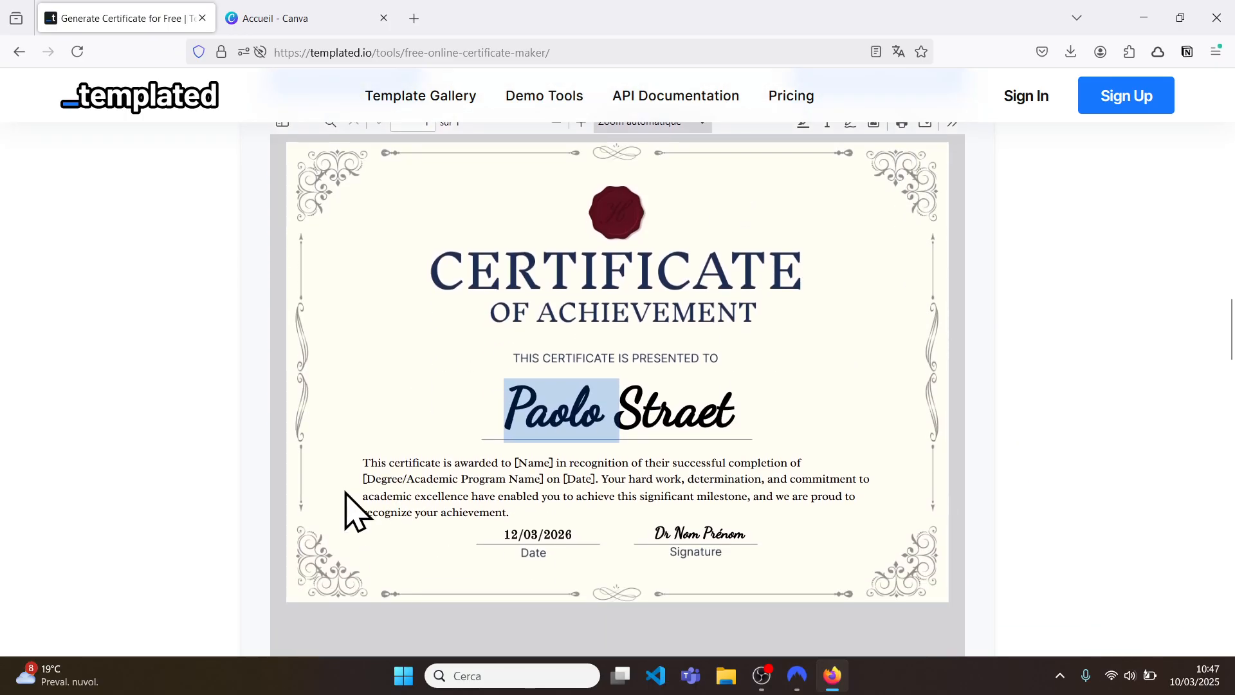
{"action": "left_click_drag", "start_coordinate": [367, 460], "coordinate": [522, 513]}
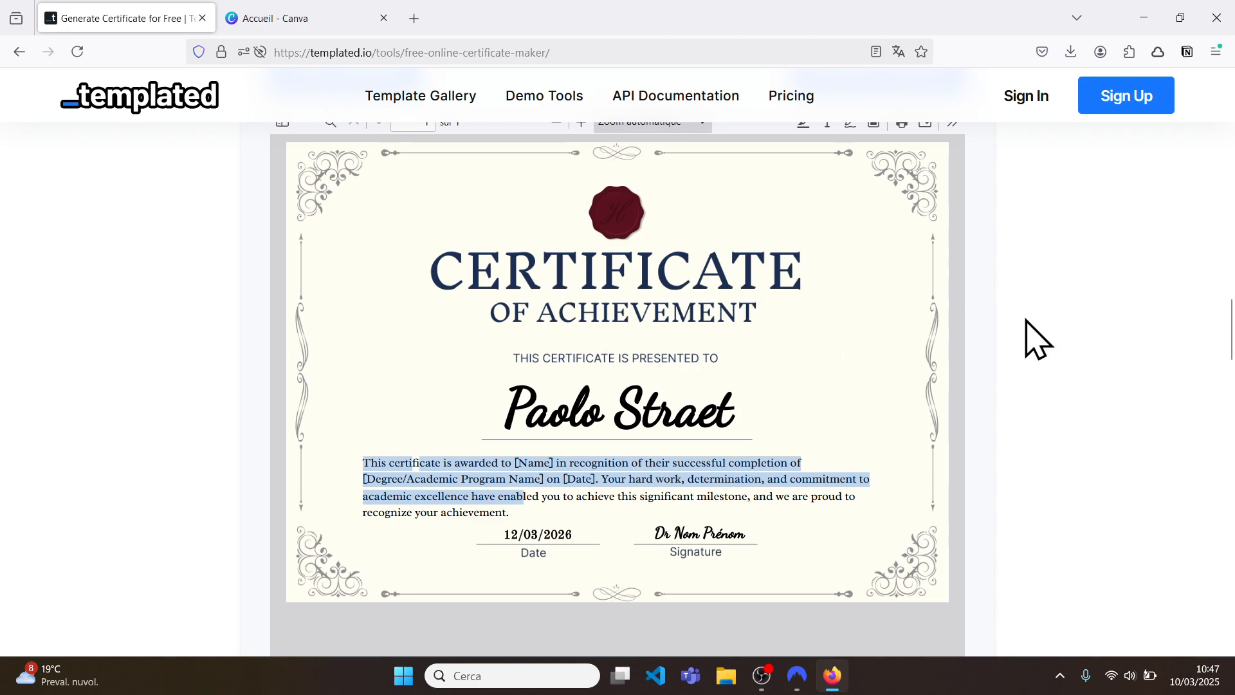
{"action": "left_click", "coordinate": [302, 17]}
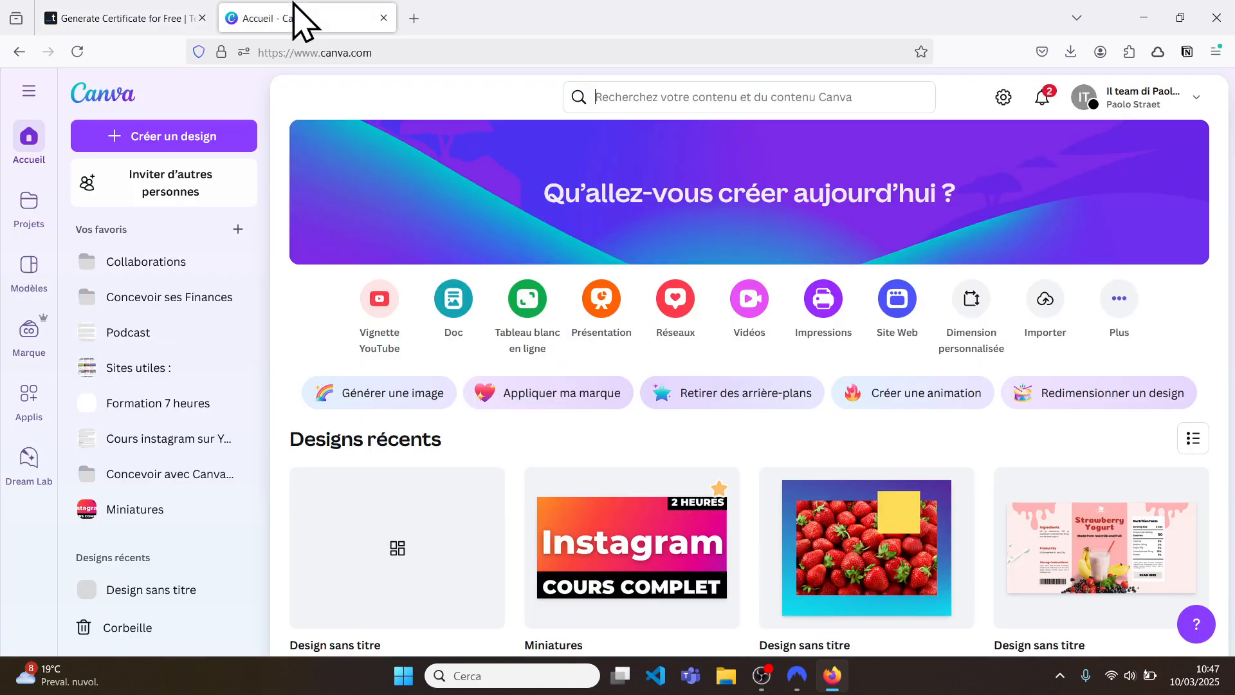
Step: Close the templated.io tab and search Canva templates for 'certificat'
{"action": "left_click", "coordinate": [202, 17]}
{"action": "left_click", "coordinate": [643, 96]}
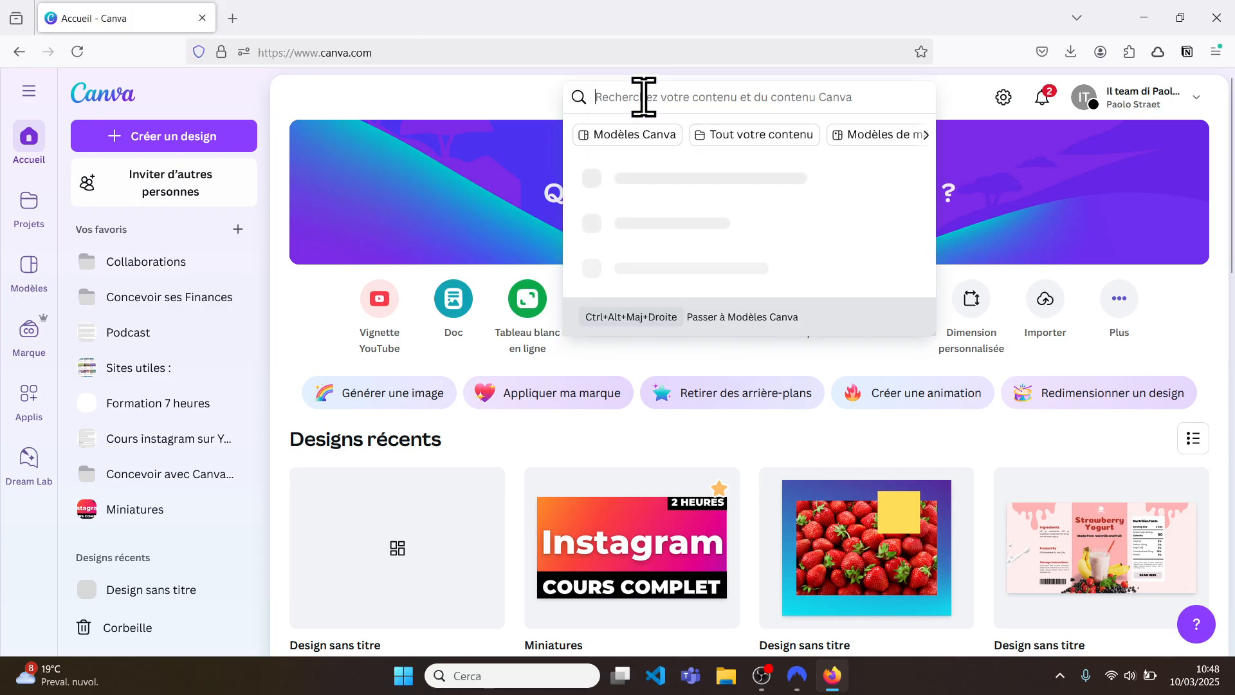
{"action": "type", "text": "cert"}
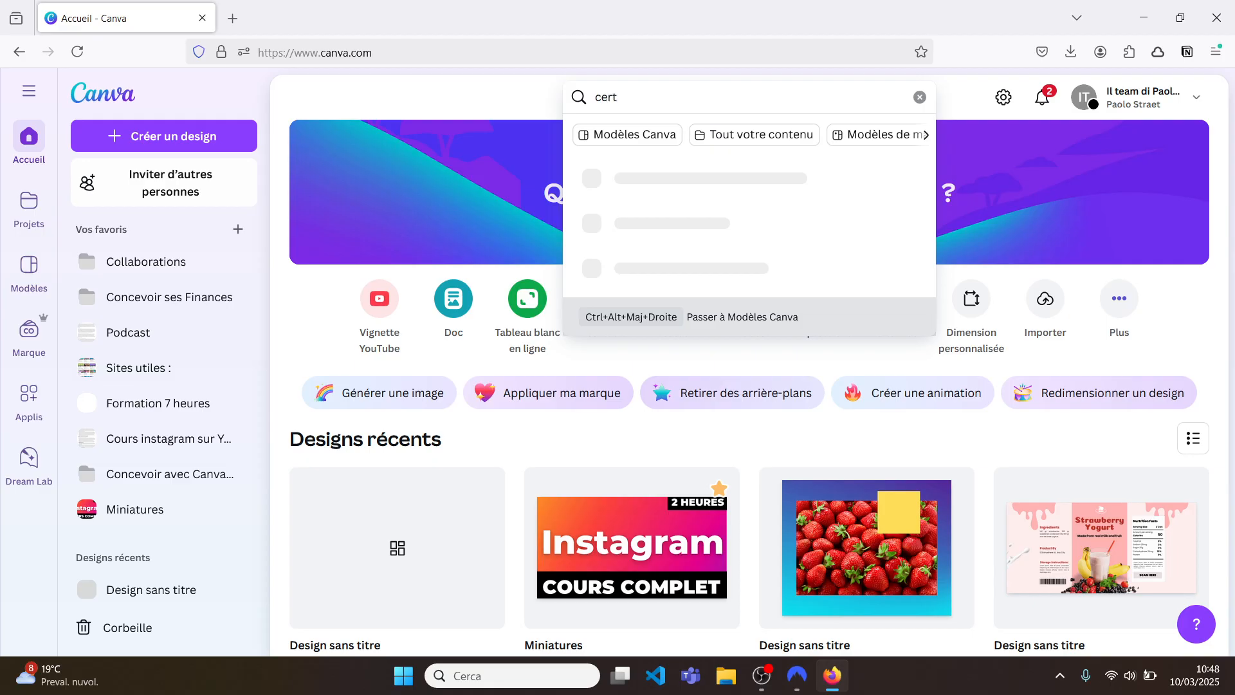
{"action": "type", "text": "ificat"}
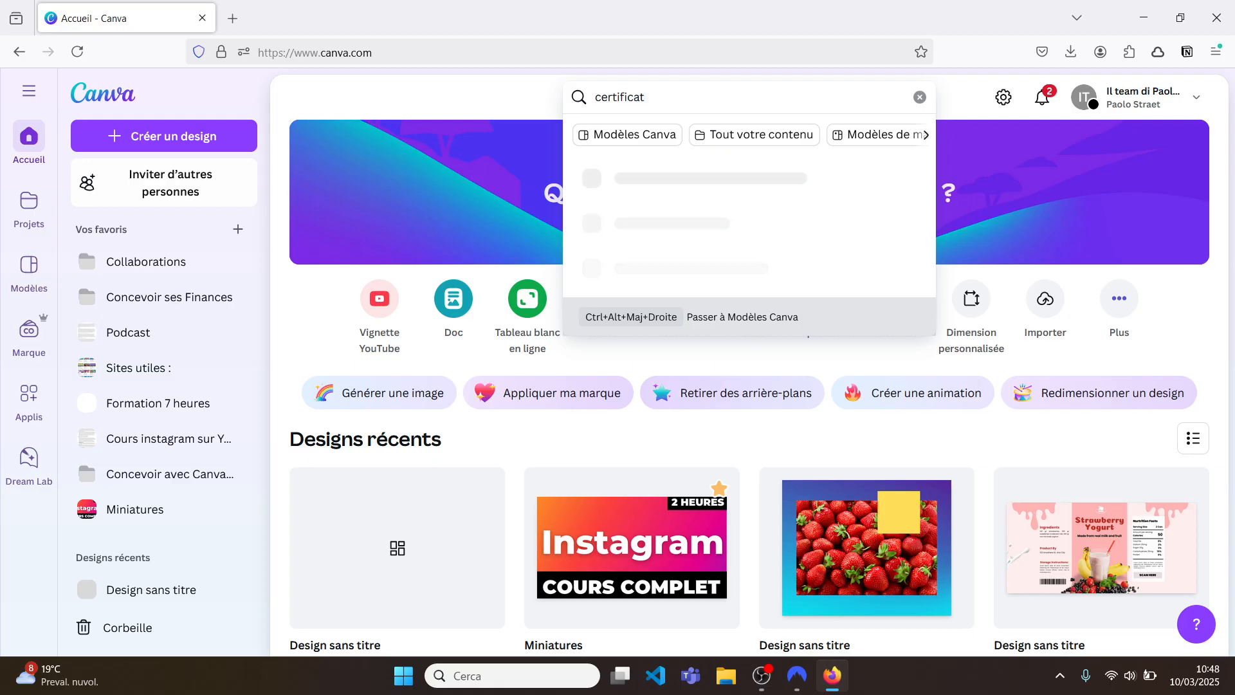
{"action": "left_click", "coordinate": [628, 136]}
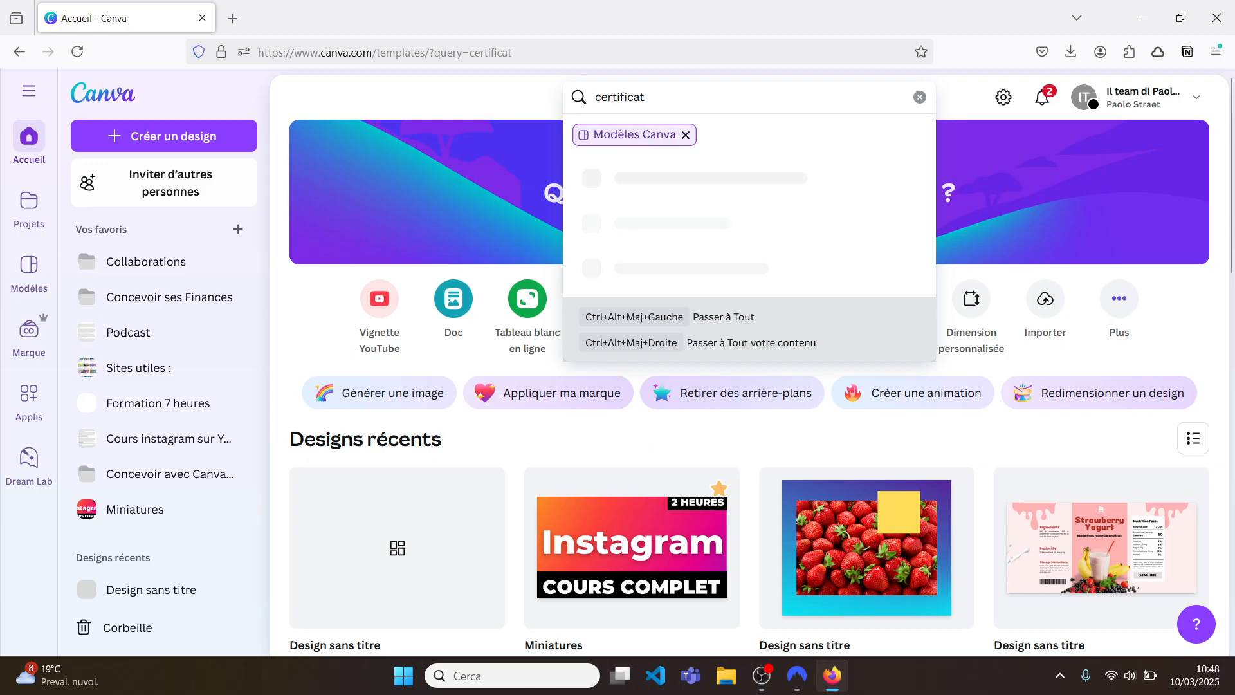
{"action": "key", "text": "Return"}
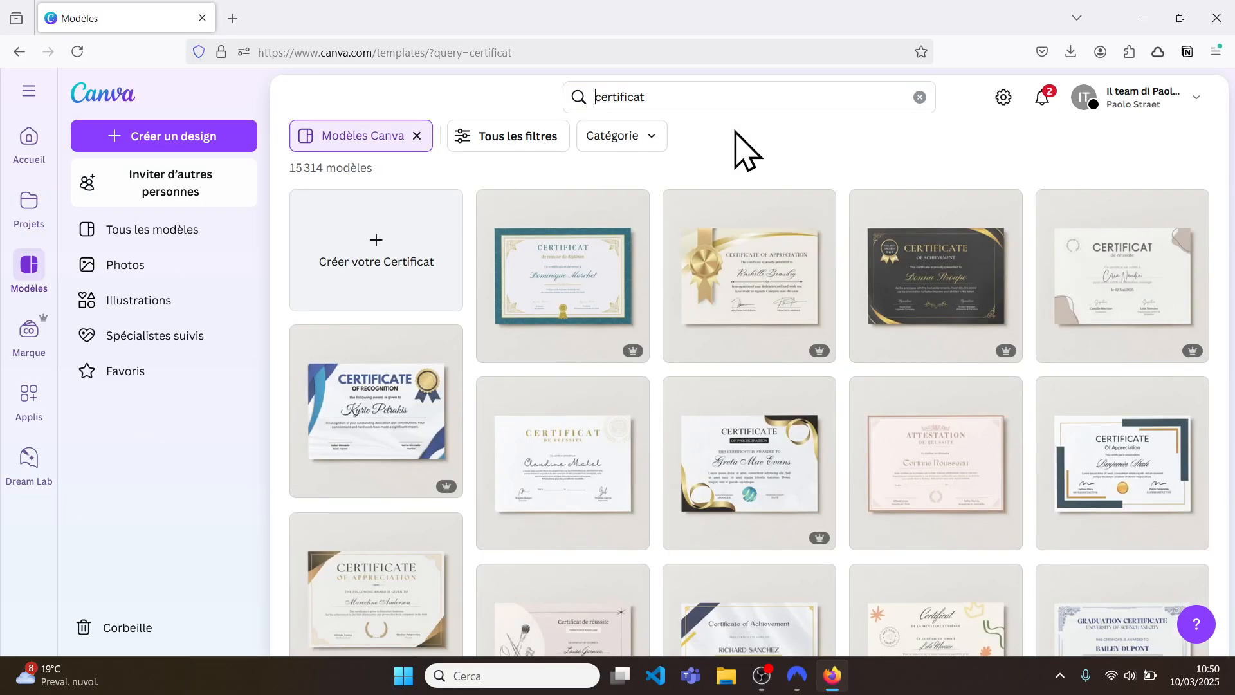
Step: Browse the certificat results and preview the Gold and Classy Appreciation Certificate template
{"action": "scroll", "coordinate": [739, 151], "scroll_direction": "down", "scroll_amount": 2}
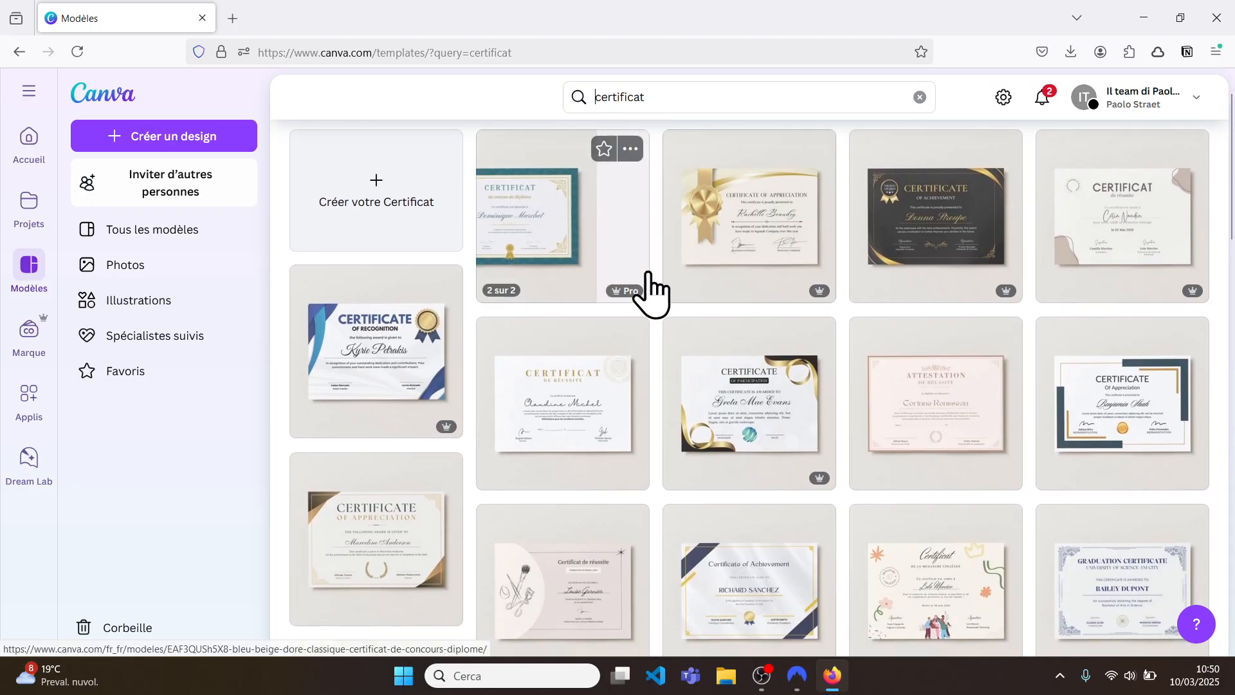
{"action": "mouse_move", "coordinate": [623, 292]}
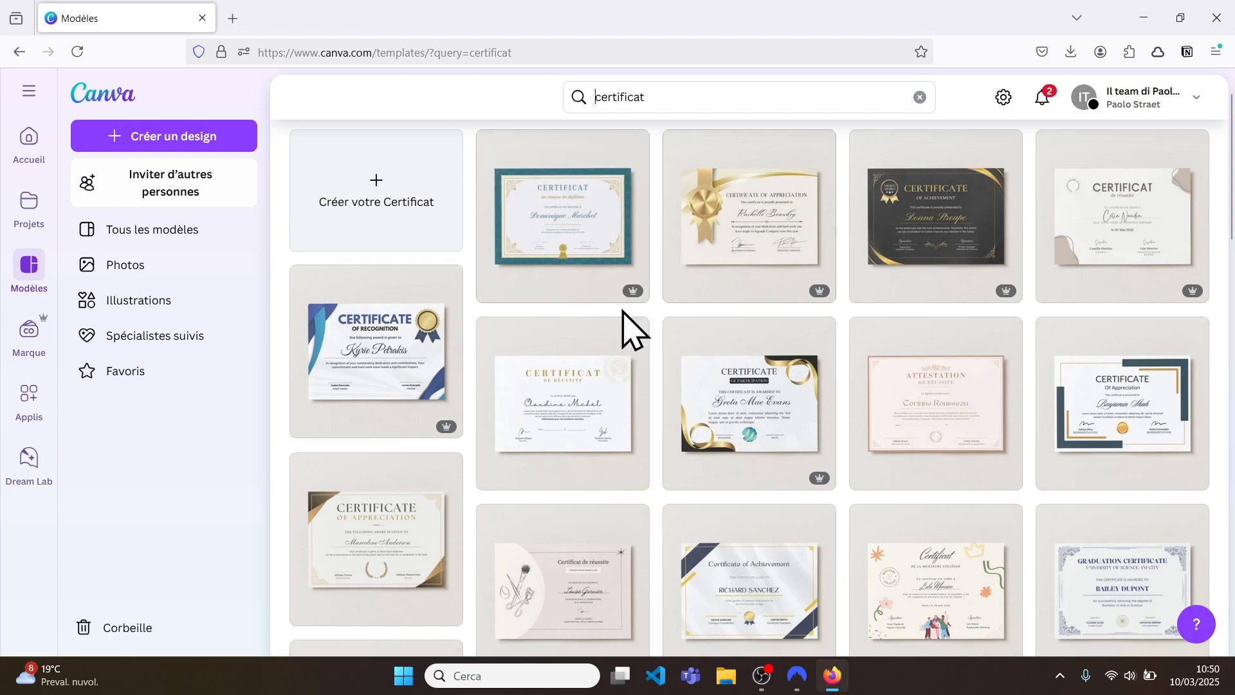
{"action": "scroll", "coordinate": [623, 310], "scroll_direction": "down", "scroll_amount": 8}
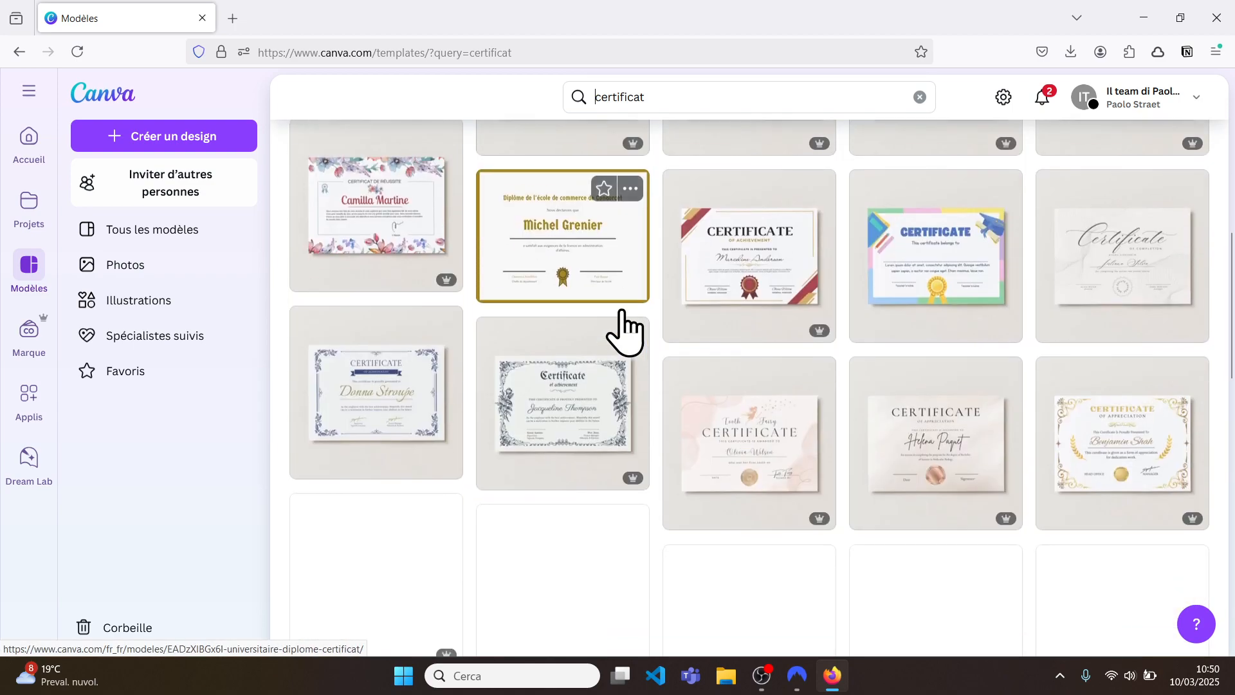
{"action": "scroll", "coordinate": [622, 321], "scroll_direction": "down", "scroll_amount": 2}
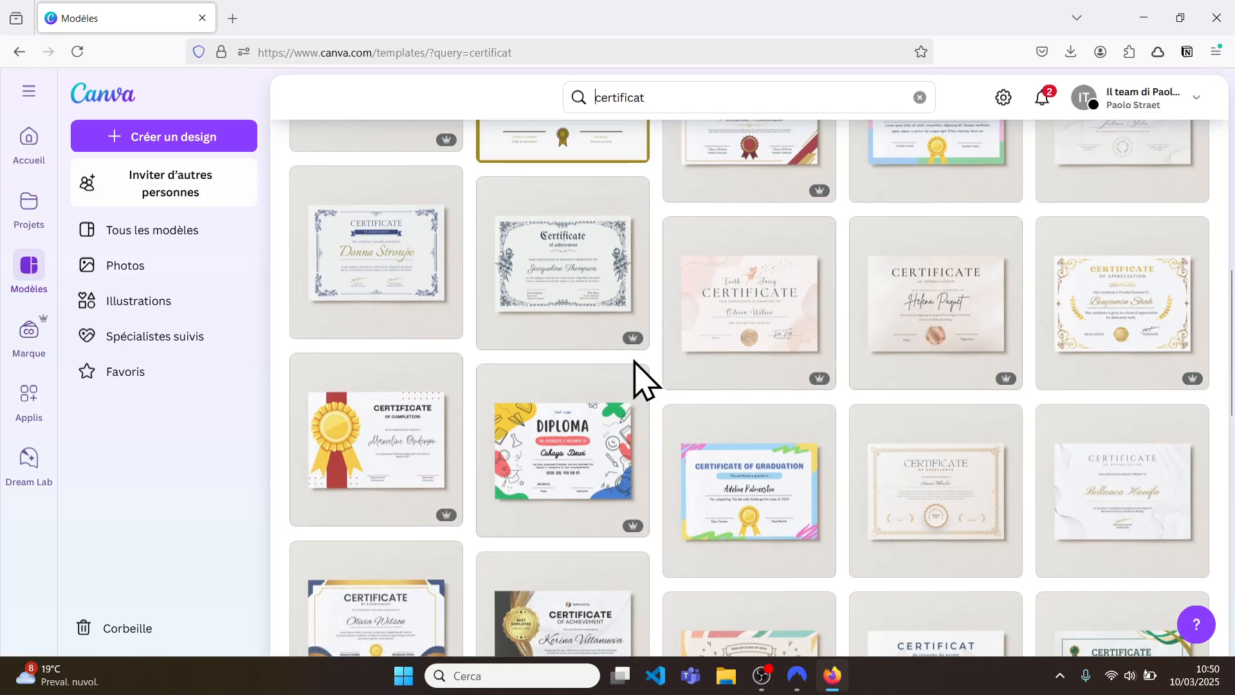
{"action": "scroll", "coordinate": [635, 361], "scroll_direction": "up", "scroll_amount": 10}
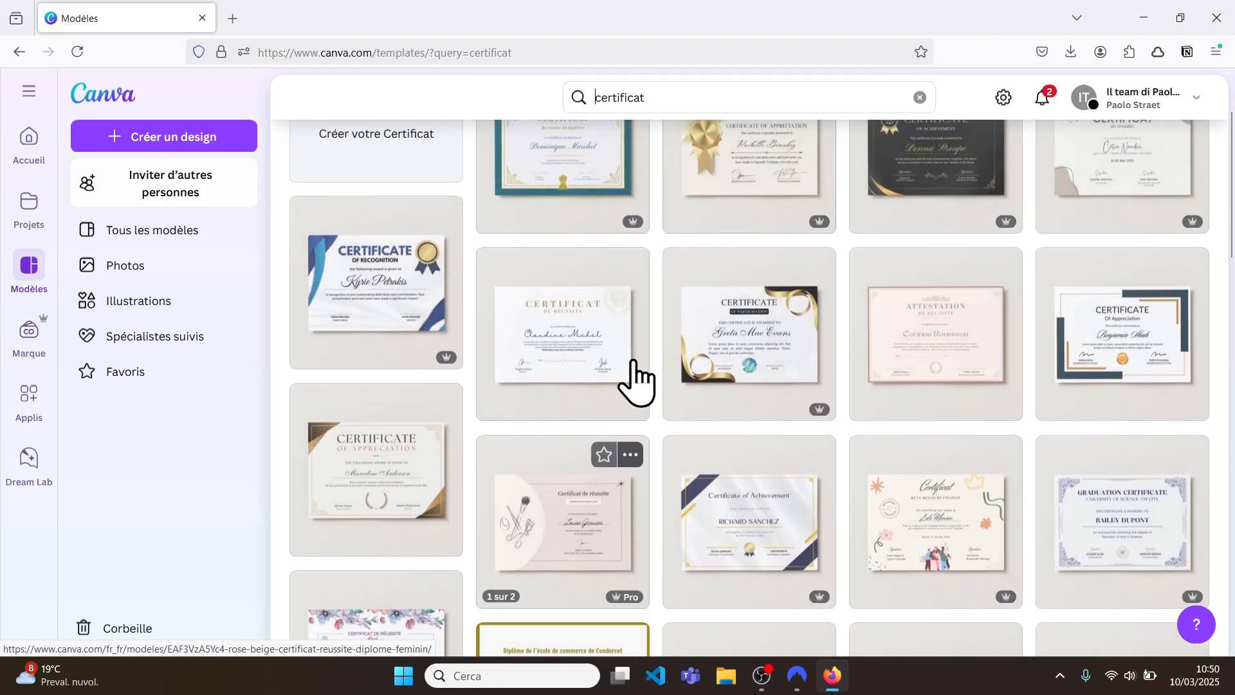
{"action": "scroll", "coordinate": [635, 382], "scroll_direction": "up", "scroll_amount": 2}
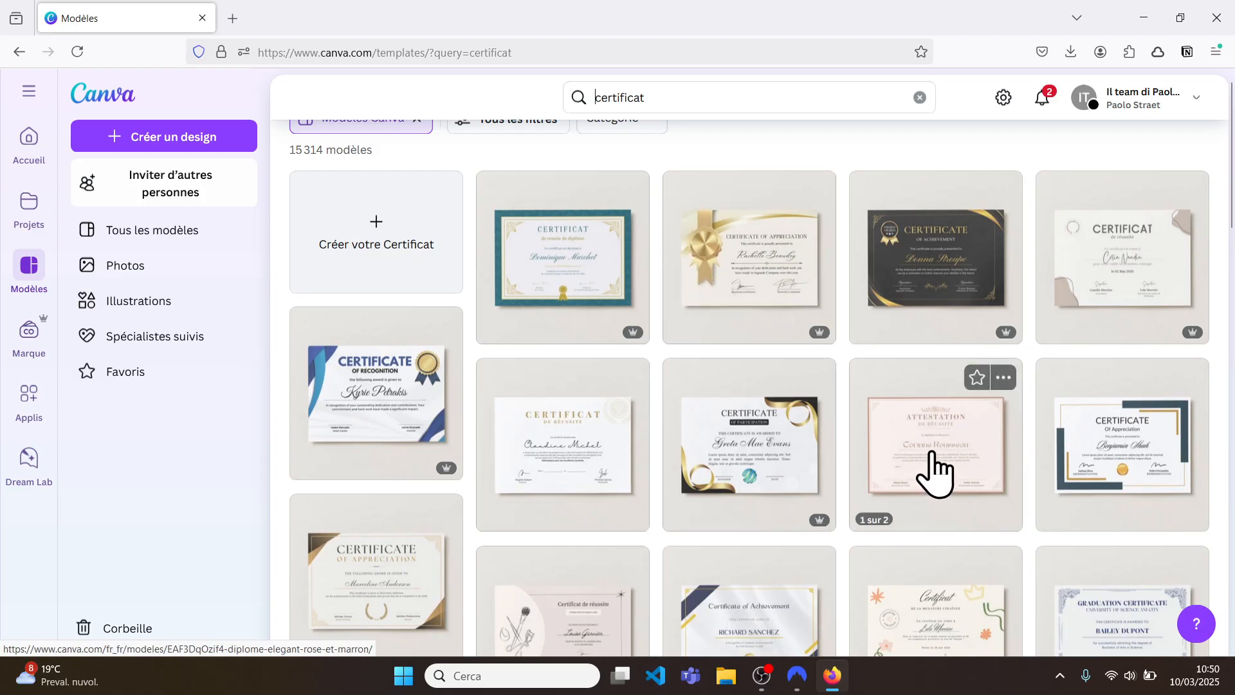
{"action": "left_click", "coordinate": [737, 264]}
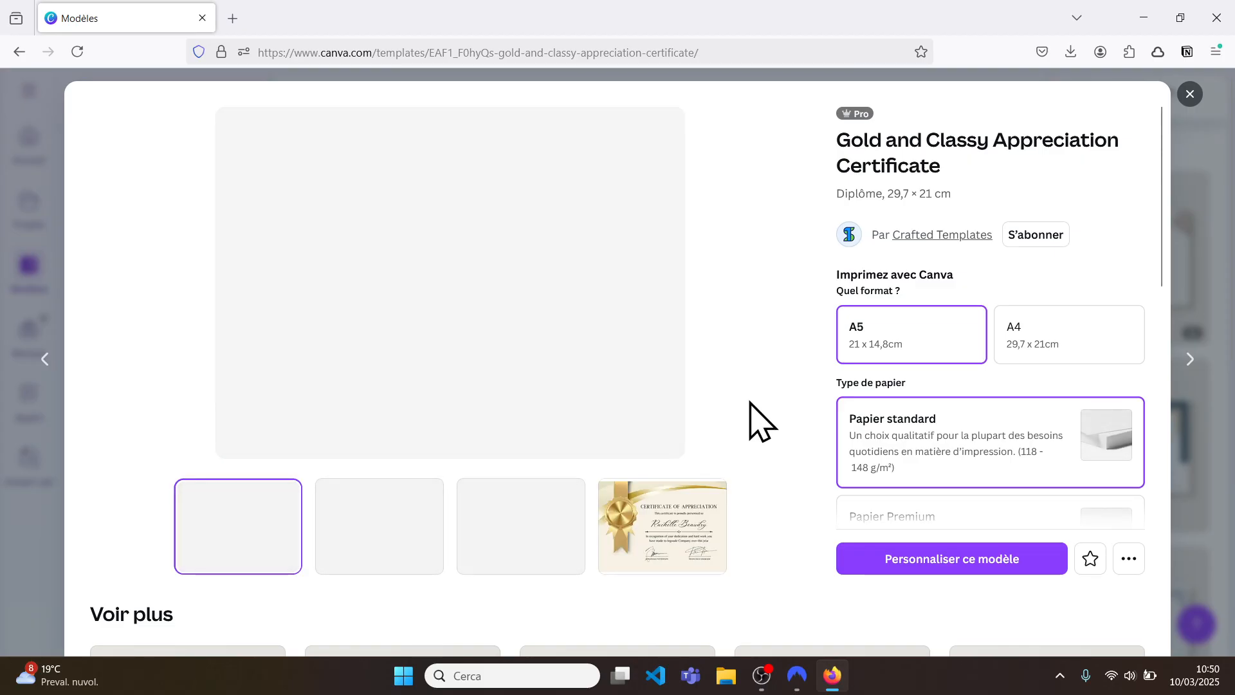
Step: Open the Cream Bordered Appreciation Certificate template and customize it as a new design
{"action": "scroll", "coordinate": [750, 401], "scroll_direction": "down", "scroll_amount": 5}
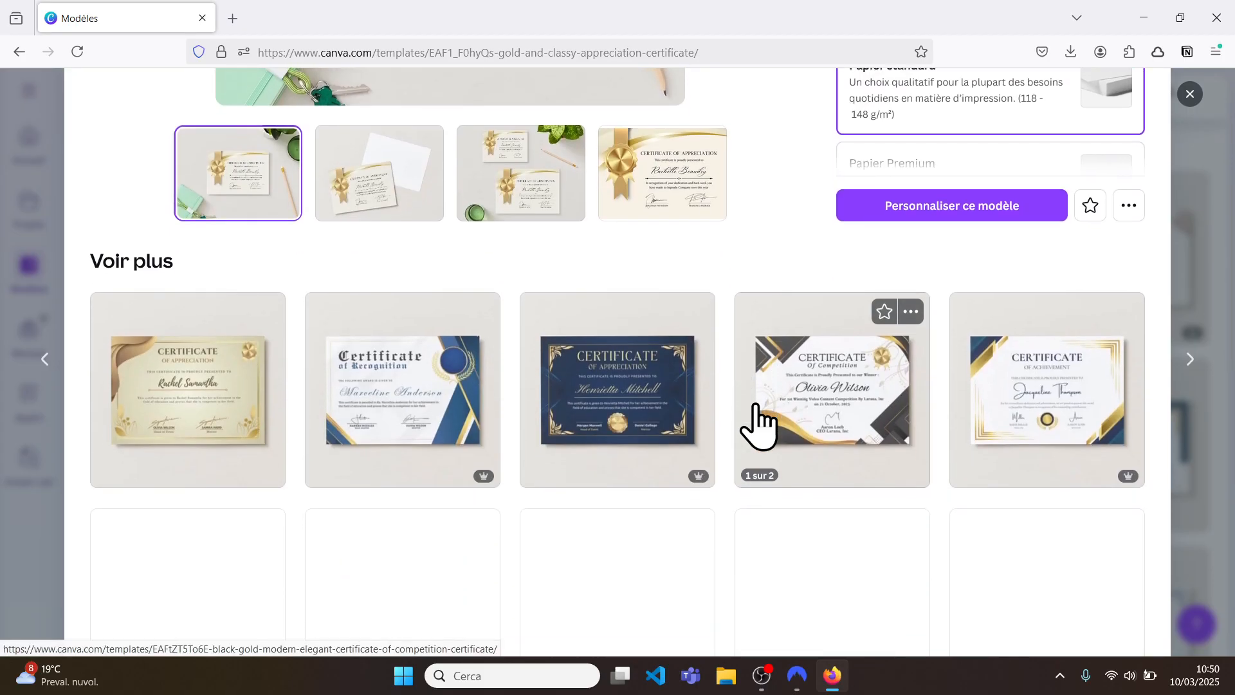
{"action": "scroll", "coordinate": [759, 425], "scroll_direction": "down", "scroll_amount": 2}
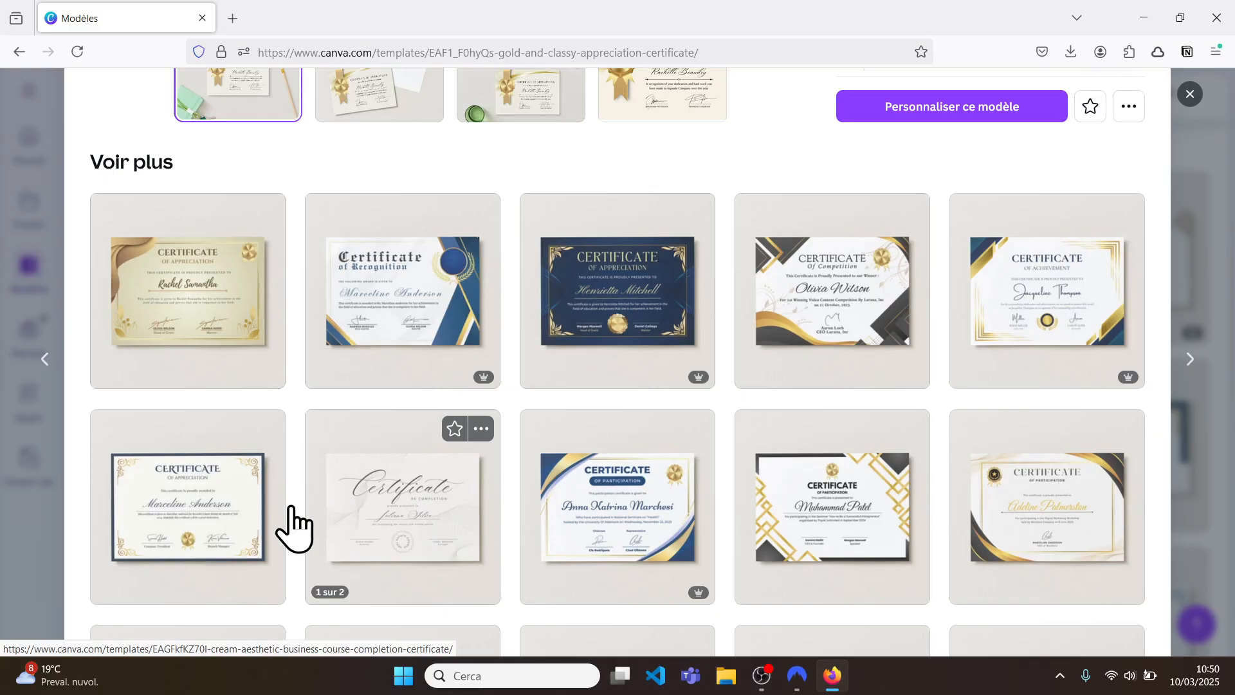
{"action": "left_click", "coordinate": [228, 521]}
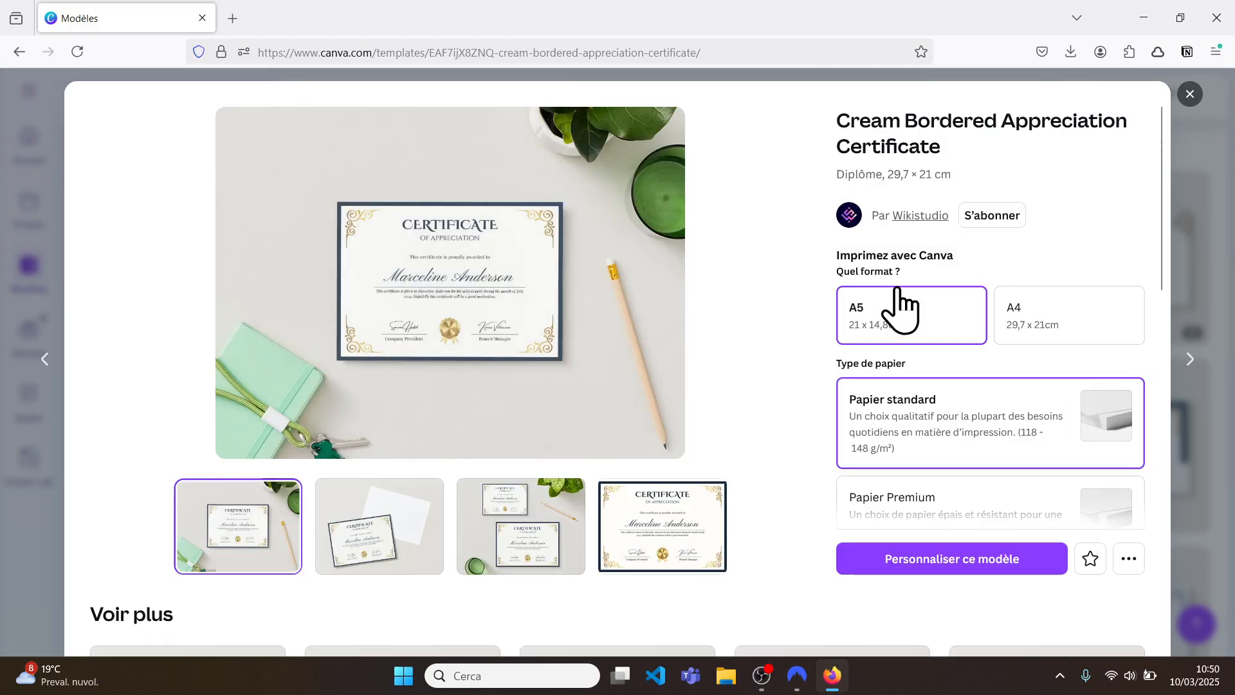
{"action": "left_click", "coordinate": [932, 559]}
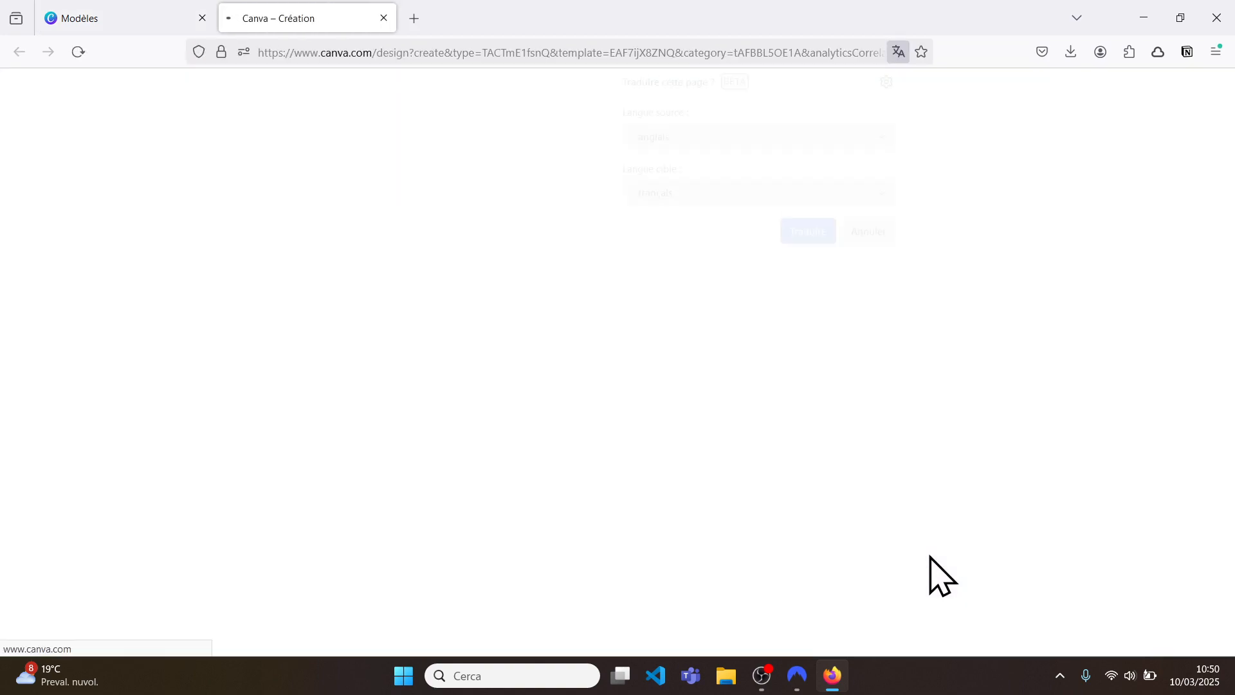
Step: Dismiss the browser translation offer and overwrite the sample recipient name with a new name
{"action": "left_click", "coordinate": [202, 18]}
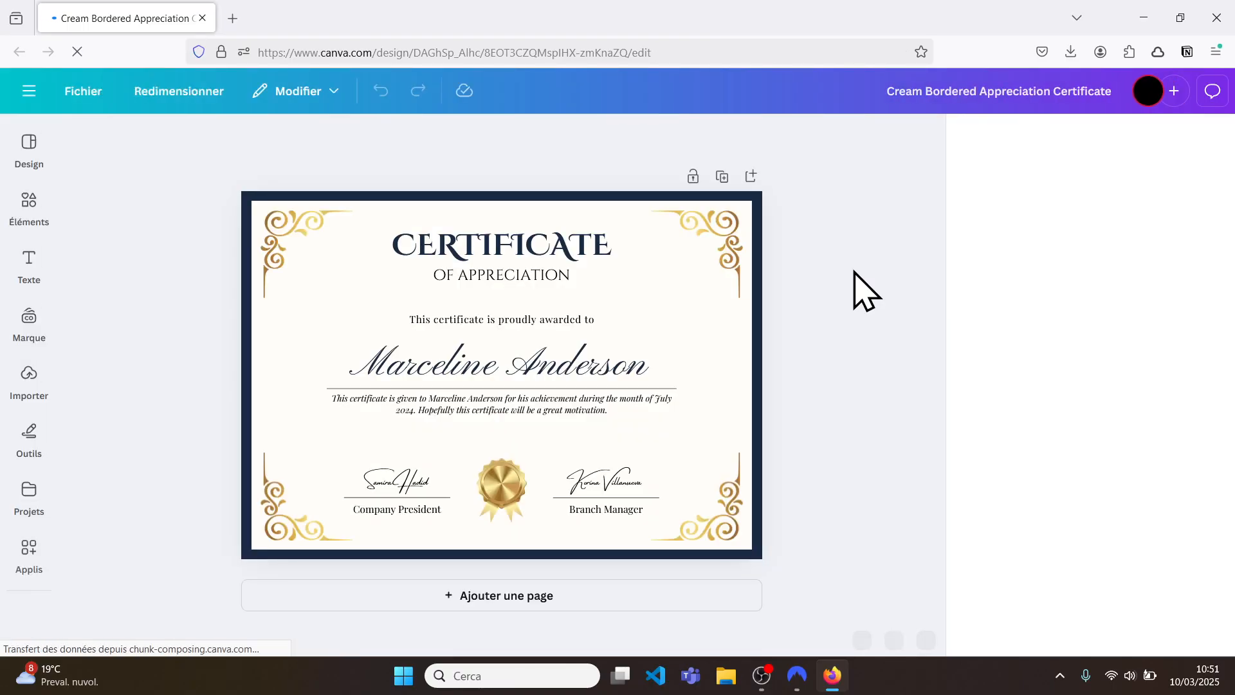
{"action": "left_click", "coordinate": [636, 375]}
{"action": "left_click", "coordinate": [643, 369]}
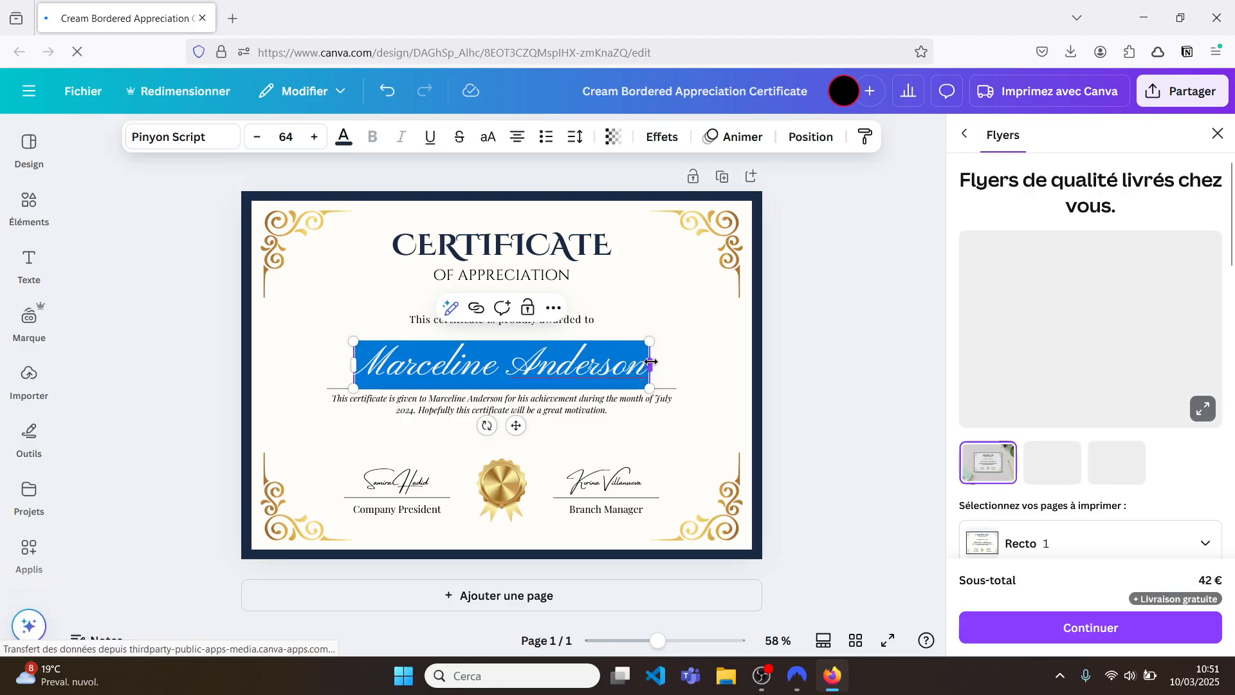
{"action": "left_click_drag", "start_coordinate": [643, 363], "coordinate": [364, 365]}
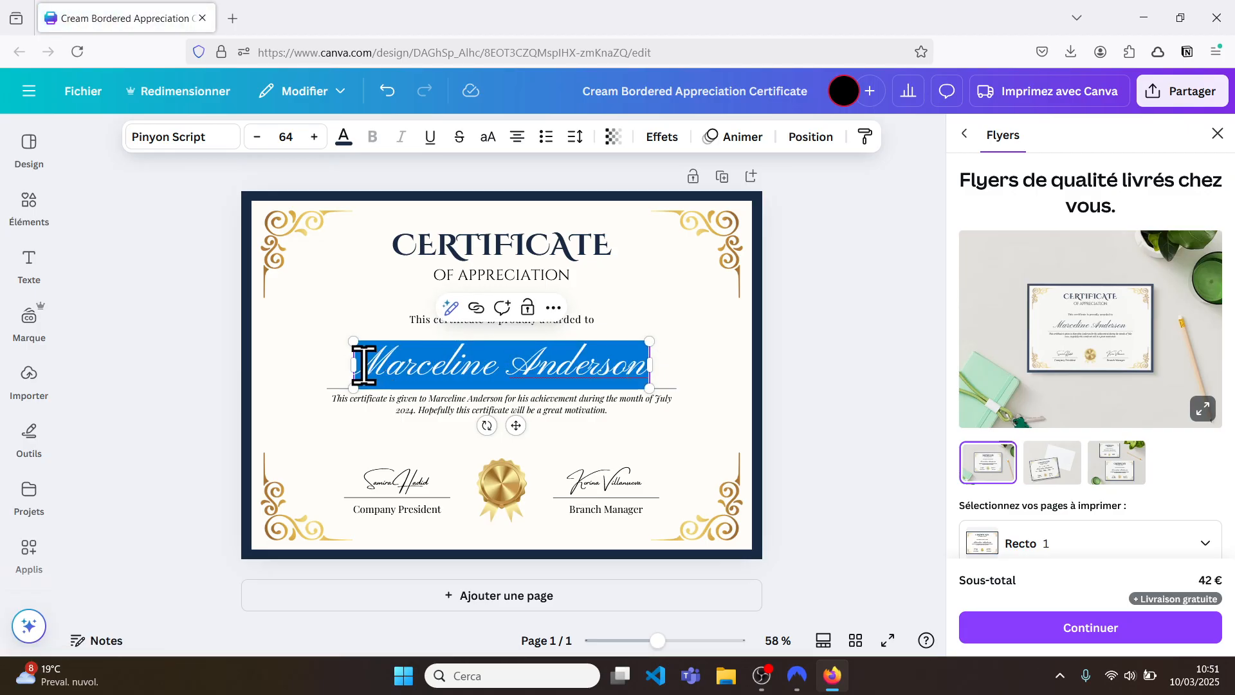
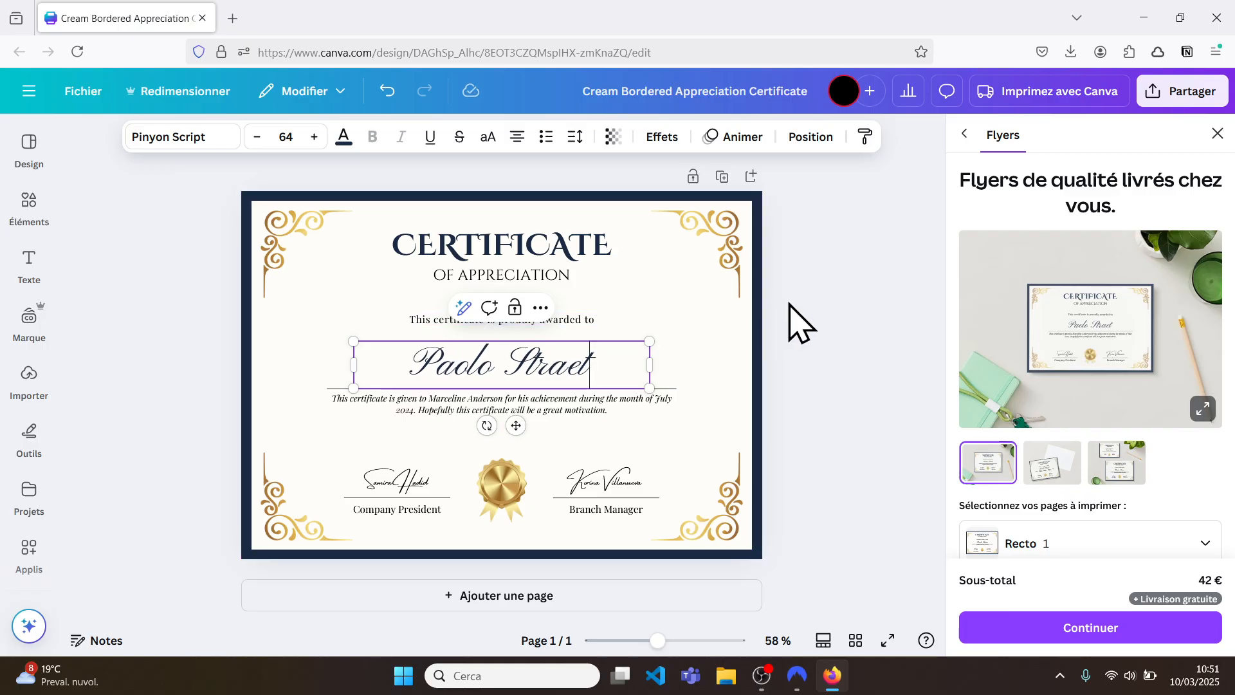
{"action": "left_click", "coordinate": [798, 321]}
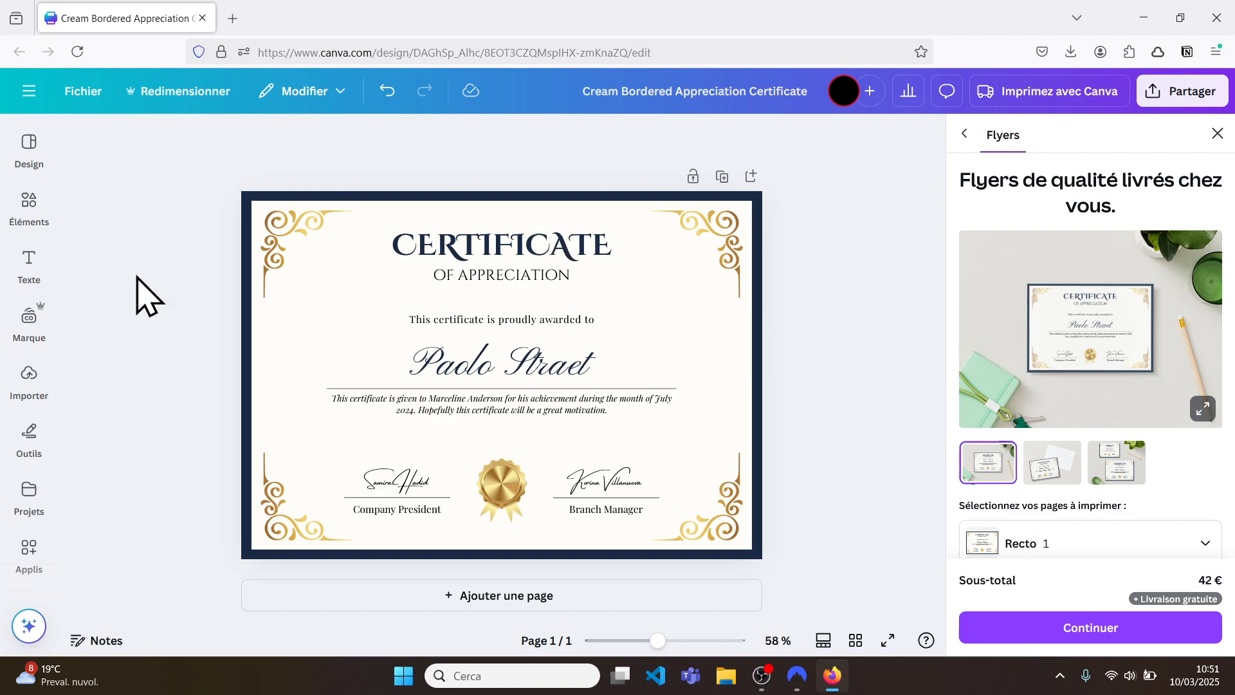
Step: Open the Traduire app and set the target language to Français
{"action": "left_click", "coordinate": [29, 548]}
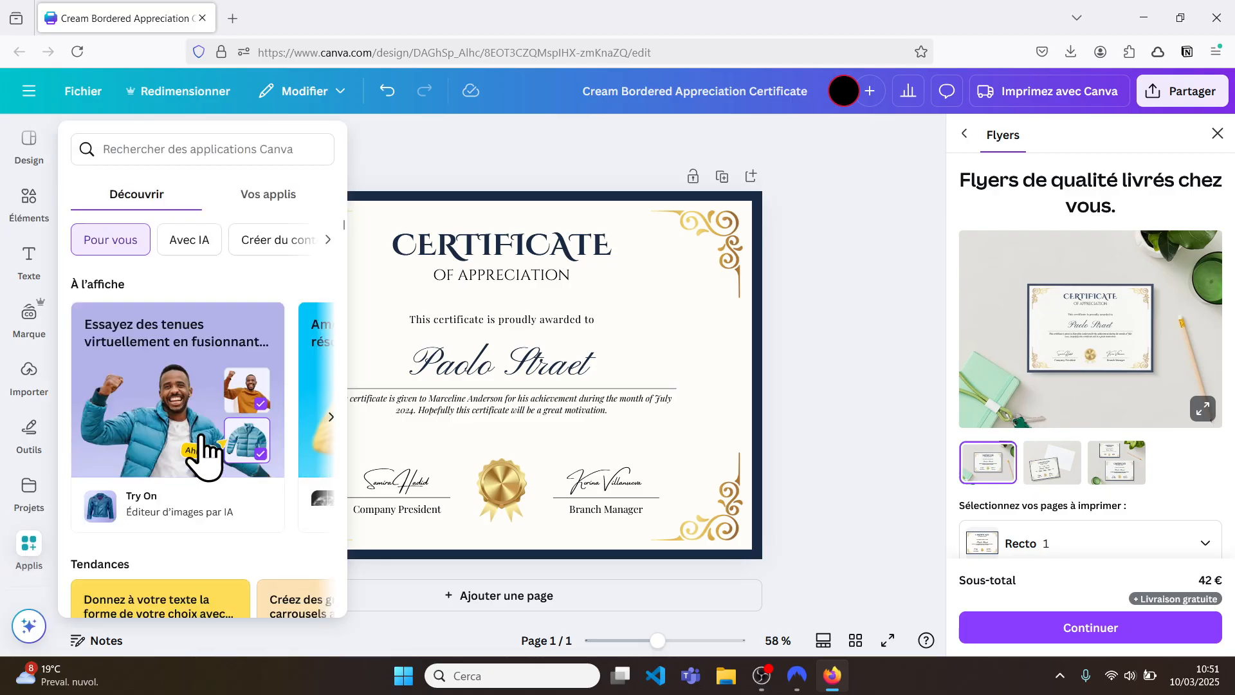
{"action": "scroll", "coordinate": [202, 451], "scroll_direction": "down", "scroll_amount": 6}
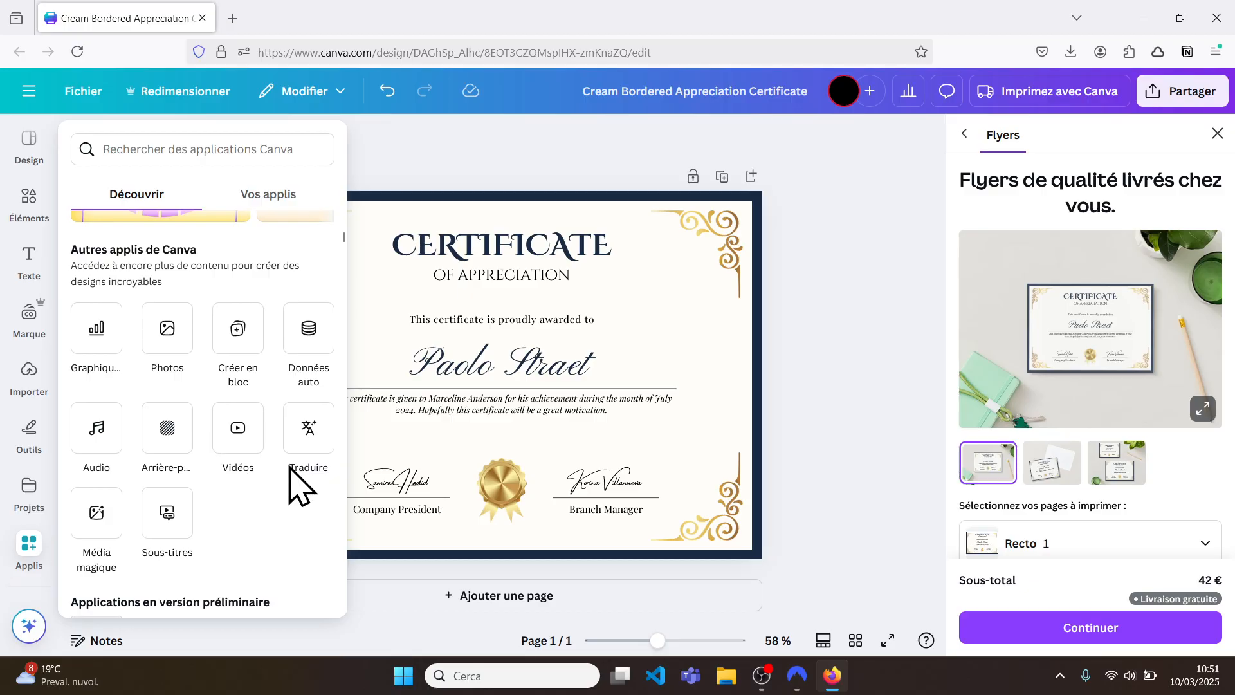
{"action": "left_click", "coordinate": [309, 450]}
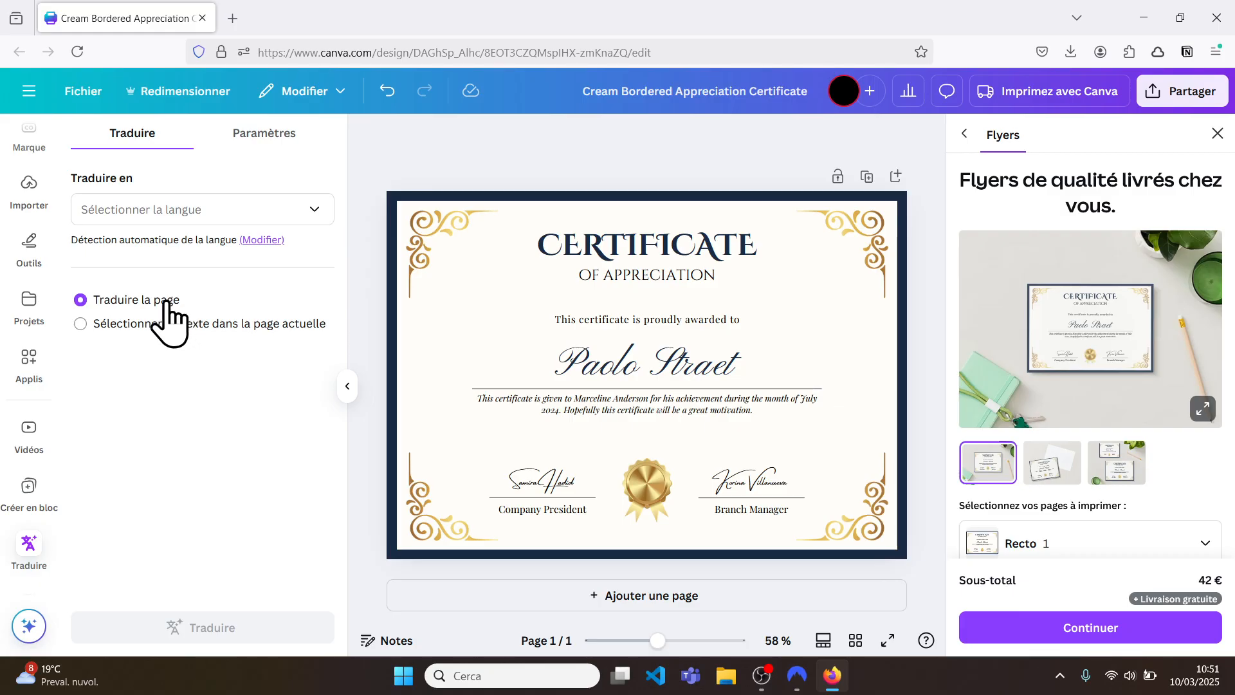
{"action": "left_click", "coordinate": [315, 209]}
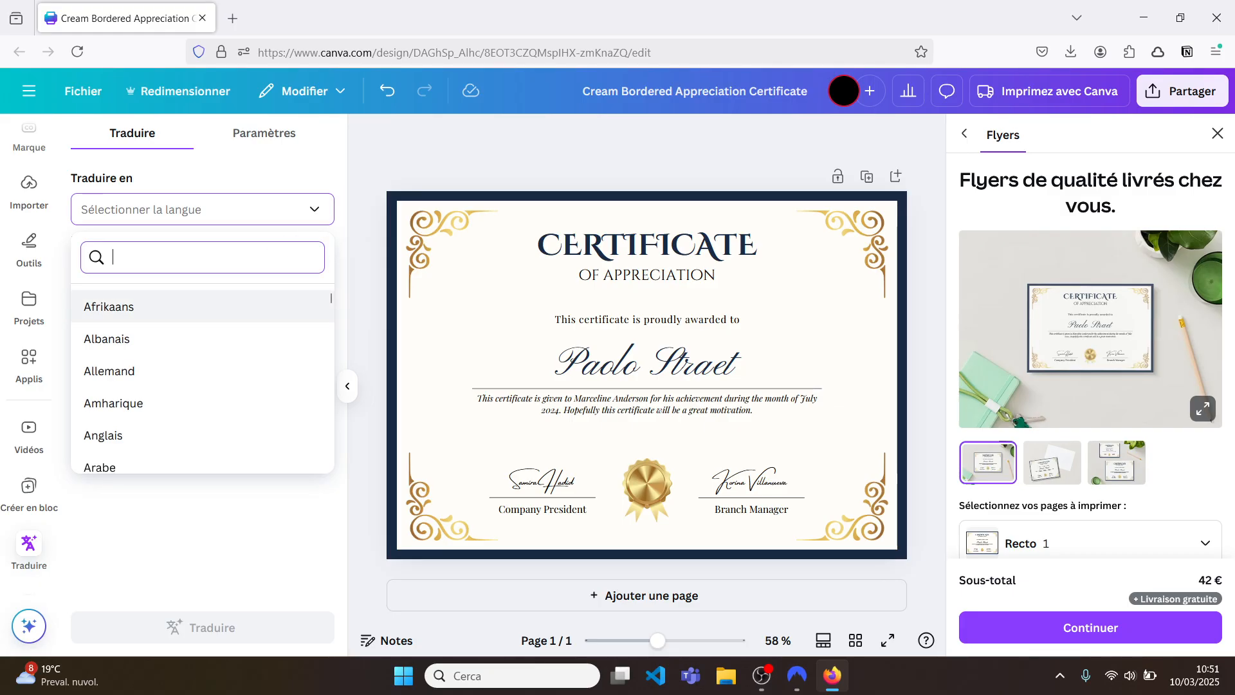
{"action": "type", "text": "fr"}
{"action": "left_click", "coordinate": [216, 308]}
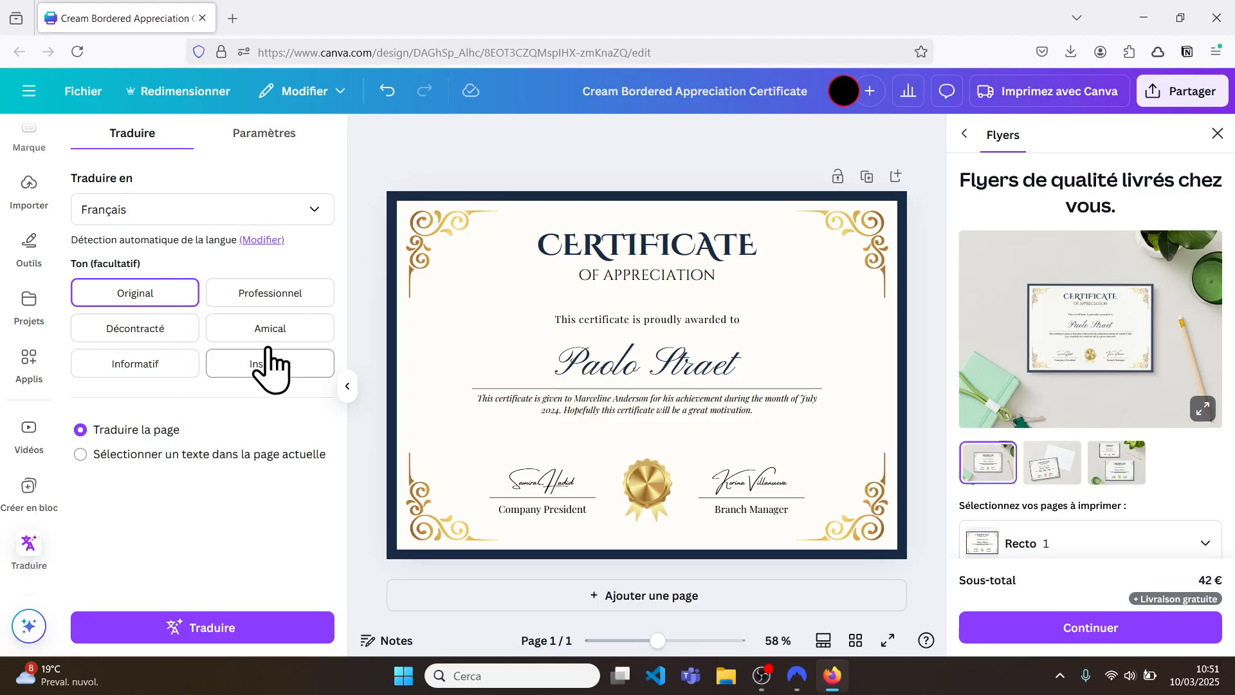
Step: Turn off 'Dupliquer la page pour la traduction' in the translation settings
{"action": "left_click", "coordinate": [270, 135]}
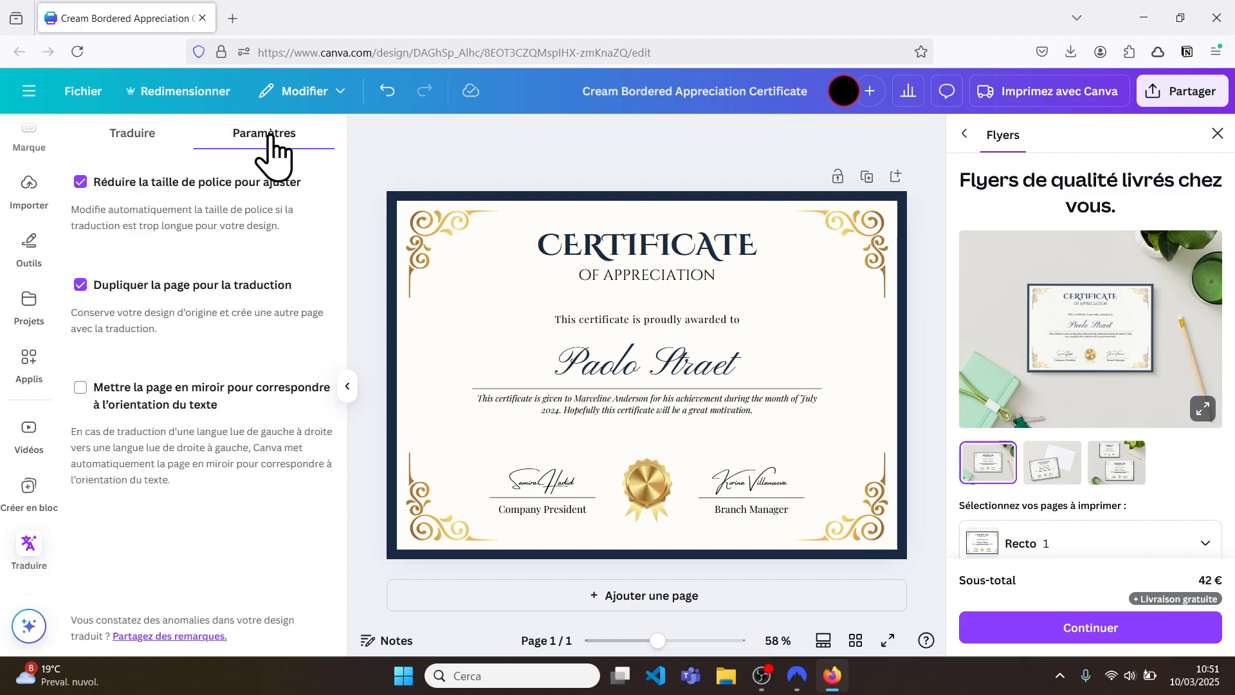
{"action": "left_click", "coordinate": [80, 285]}
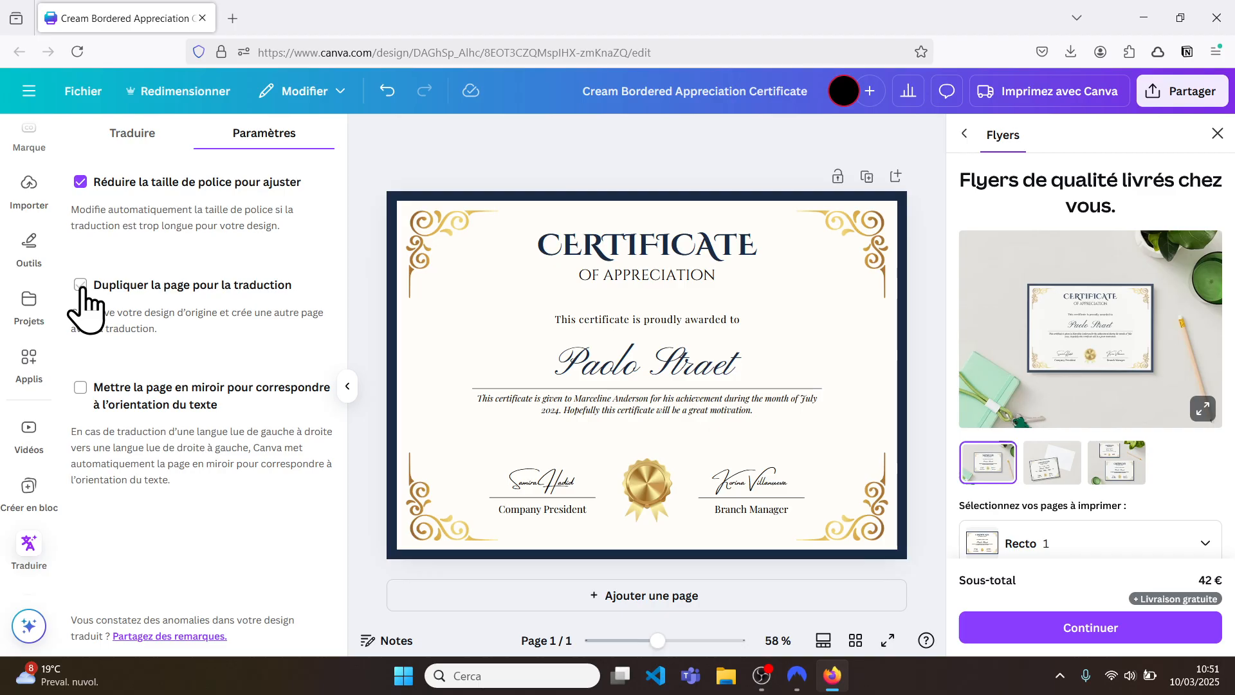
{"action": "left_click", "coordinate": [128, 137]}
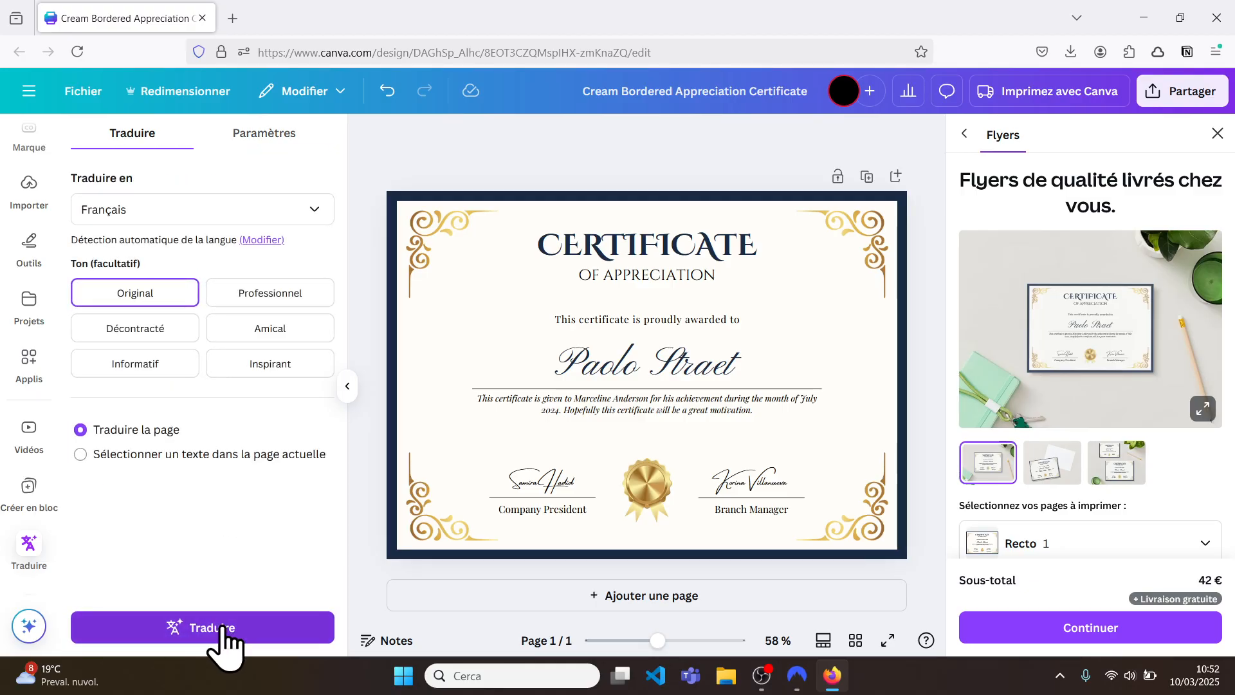
Step: Translate the page to French, undo it back to English, and close the Flyers panel
{"action": "left_click", "coordinate": [220, 633]}
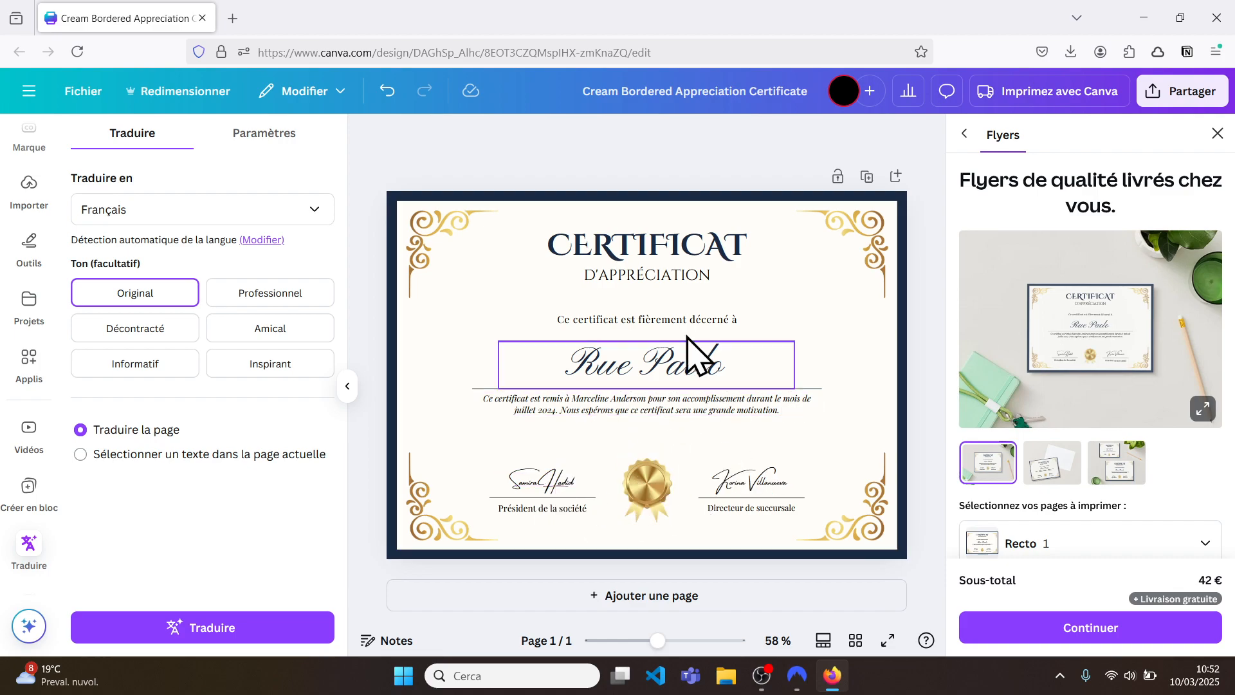
{"action": "left_click", "coordinate": [386, 90]}
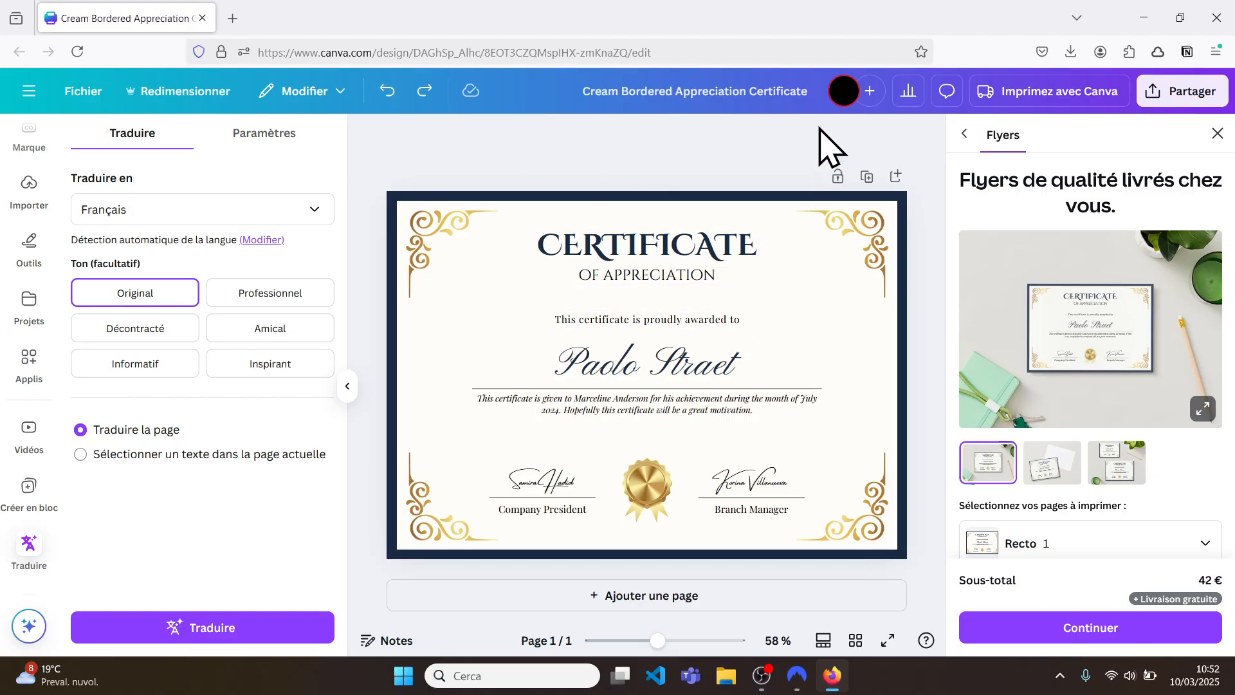
{"action": "left_click", "coordinate": [1217, 132]}
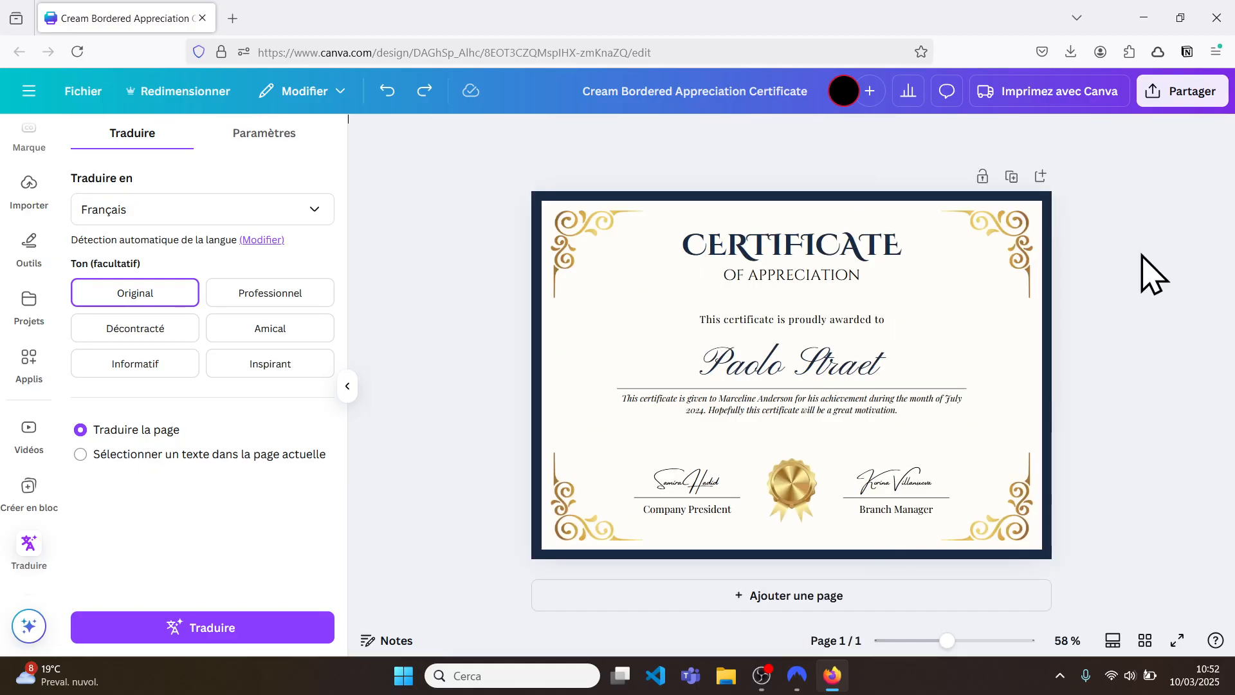
Step: Select PDF Standard as the download file type, then open the Canva flyer printing offer
{"action": "left_click", "coordinate": [1204, 98]}
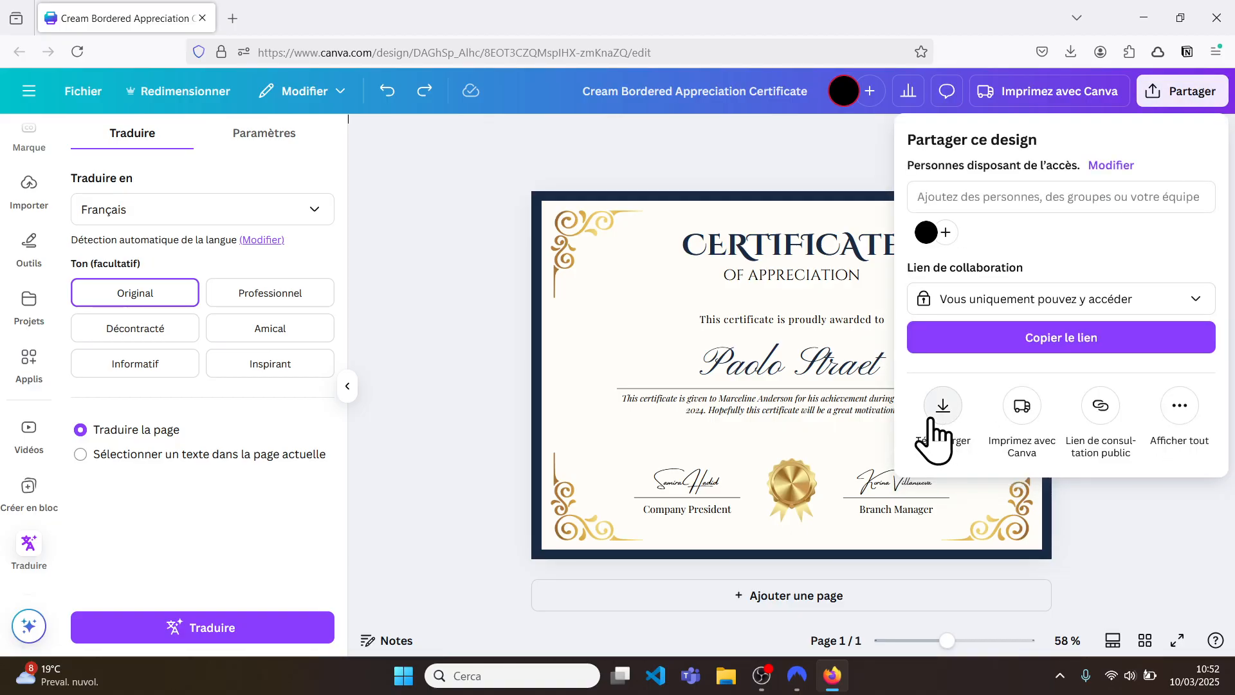
{"action": "left_click", "coordinate": [933, 422]}
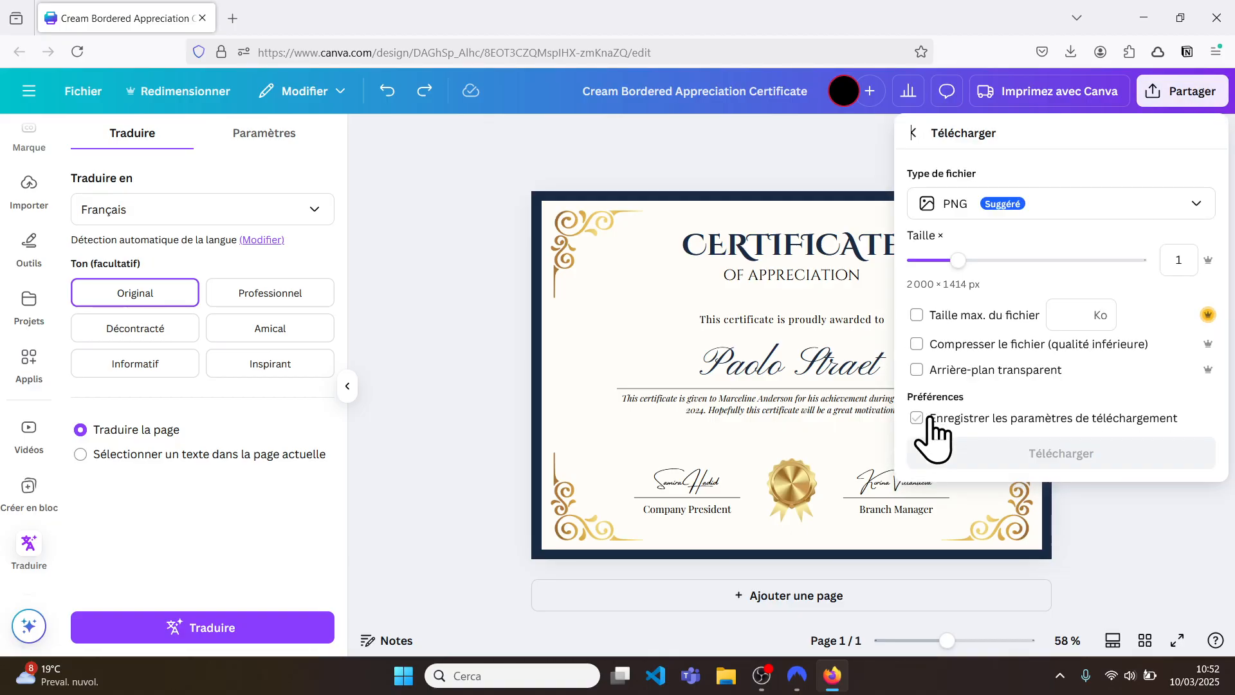
{"action": "left_click", "coordinate": [1129, 205]}
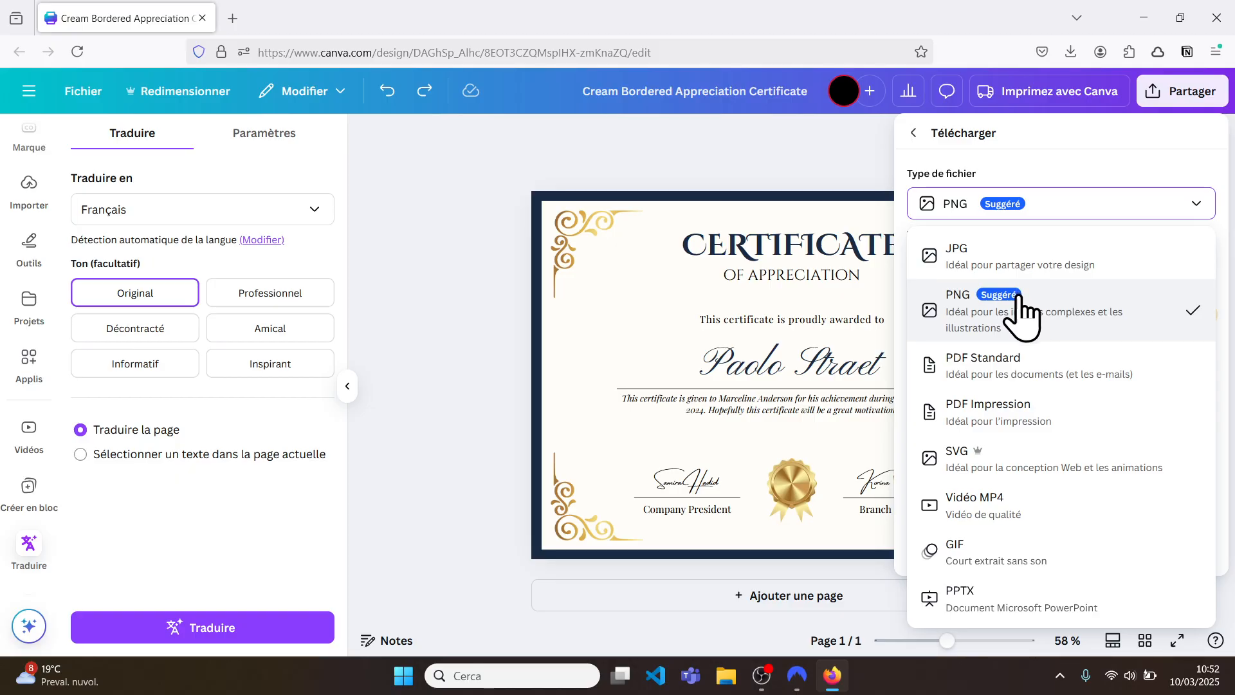
{"action": "left_click", "coordinate": [1041, 365]}
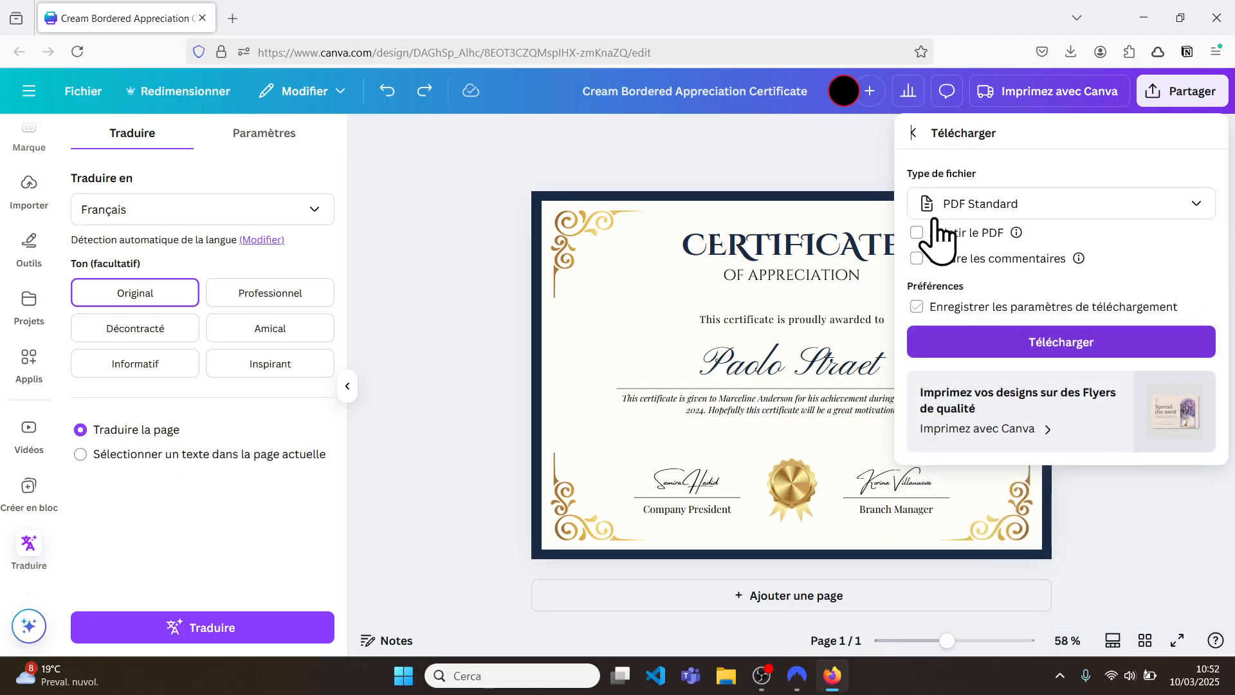
{"action": "left_click", "coordinate": [830, 143]}
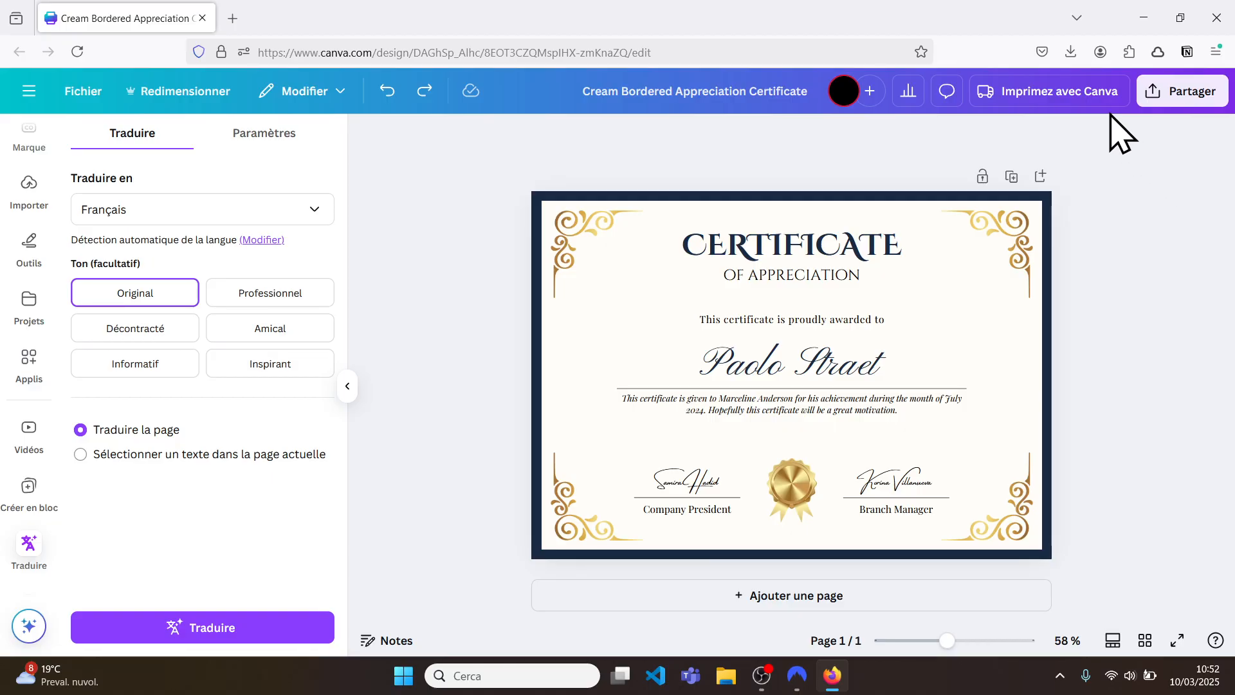
{"action": "left_click", "coordinate": [1088, 93]}
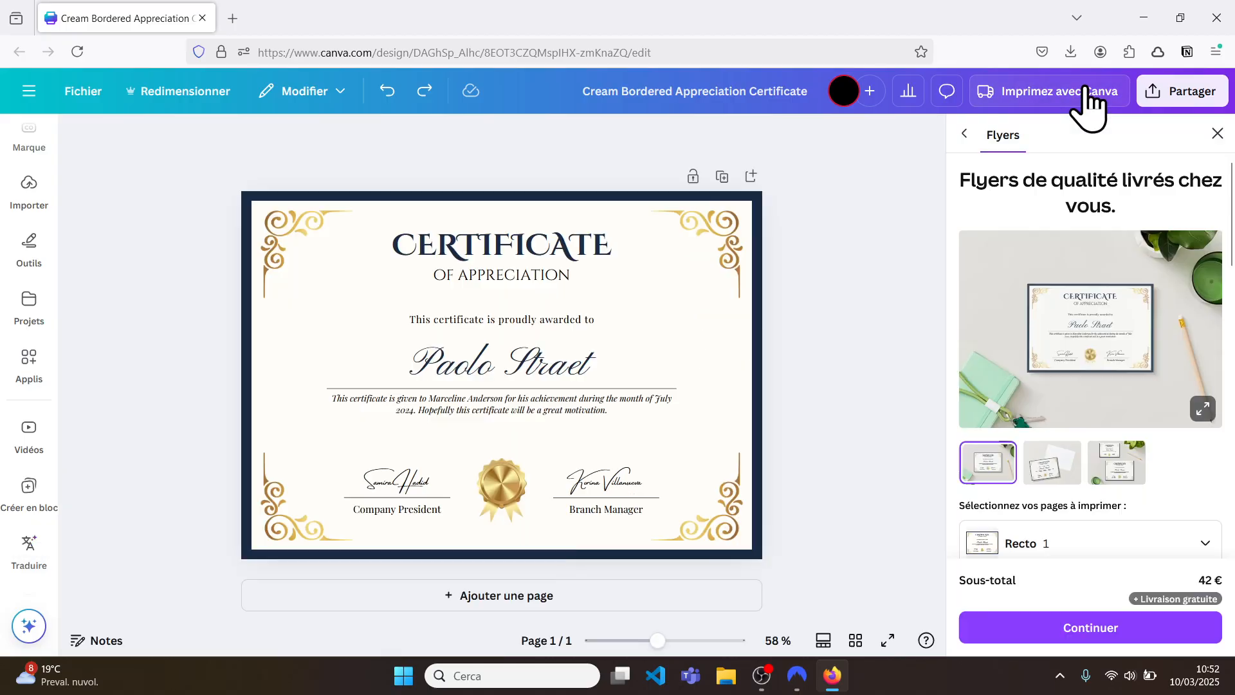
Step: Compare the single-certificate and two-certificate print mockups, ending on the single one
{"action": "left_click", "coordinate": [1046, 464]}
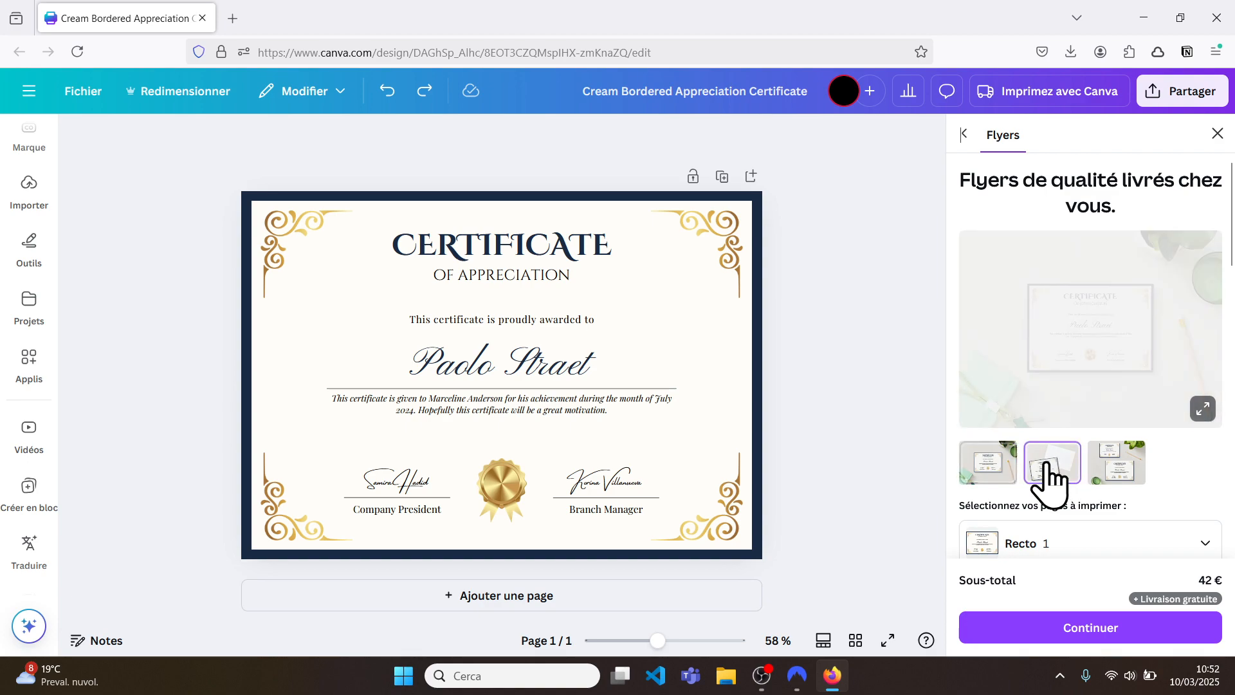
{"action": "left_click", "coordinate": [1118, 476]}
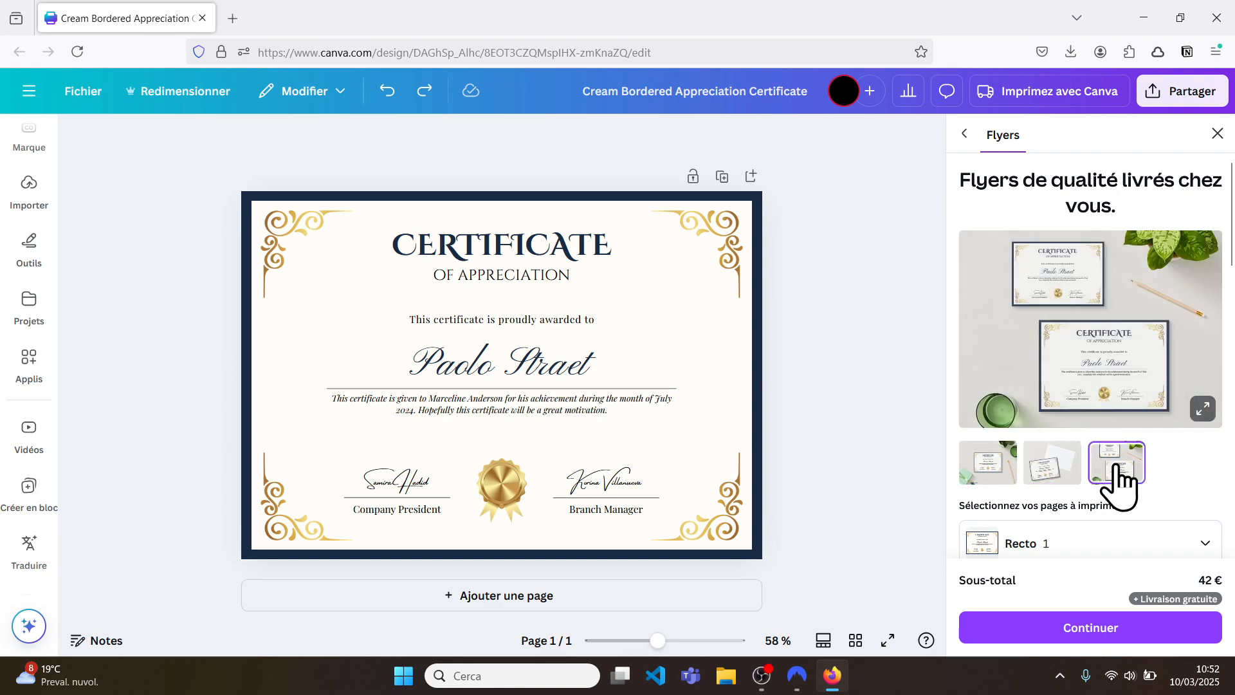
{"action": "left_click", "coordinate": [1053, 471]}
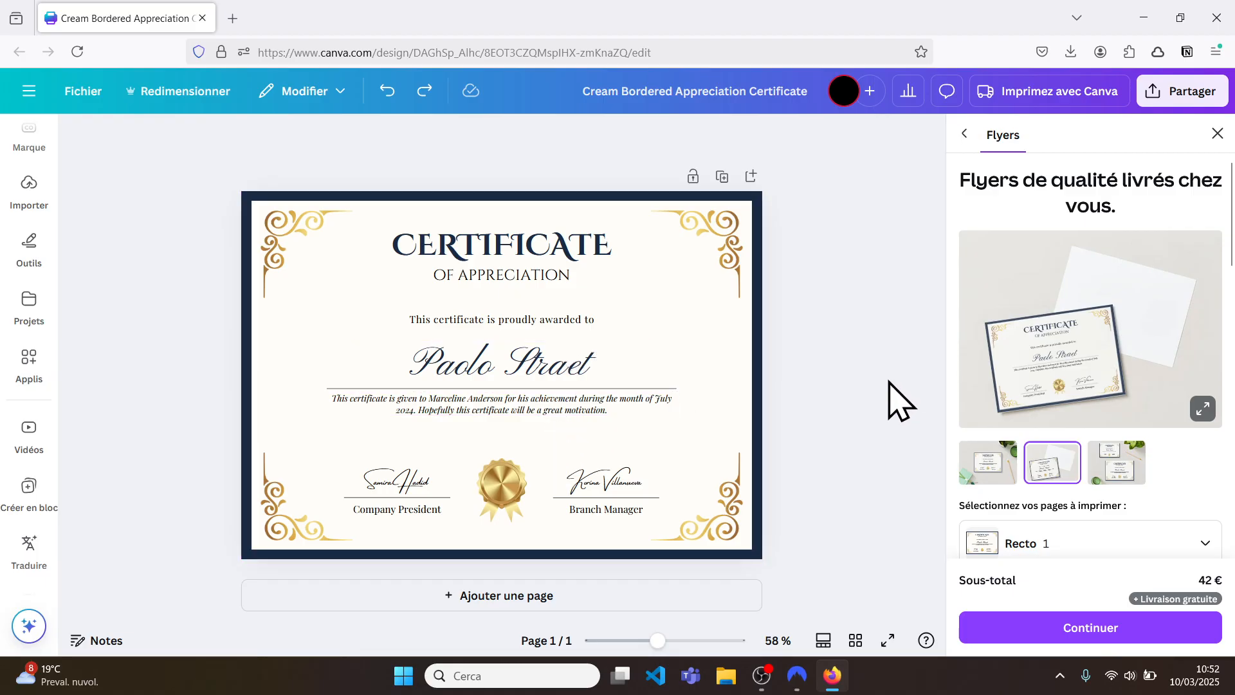
Step: Change the flyer order from 100 to 25 flyers for 25 €, then close the printing options
{"action": "scroll", "coordinate": [1052, 394], "scroll_direction": "down", "scroll_amount": 2}
{"action": "scroll", "coordinate": [1053, 394], "scroll_direction": "down", "scroll_amount": 1}
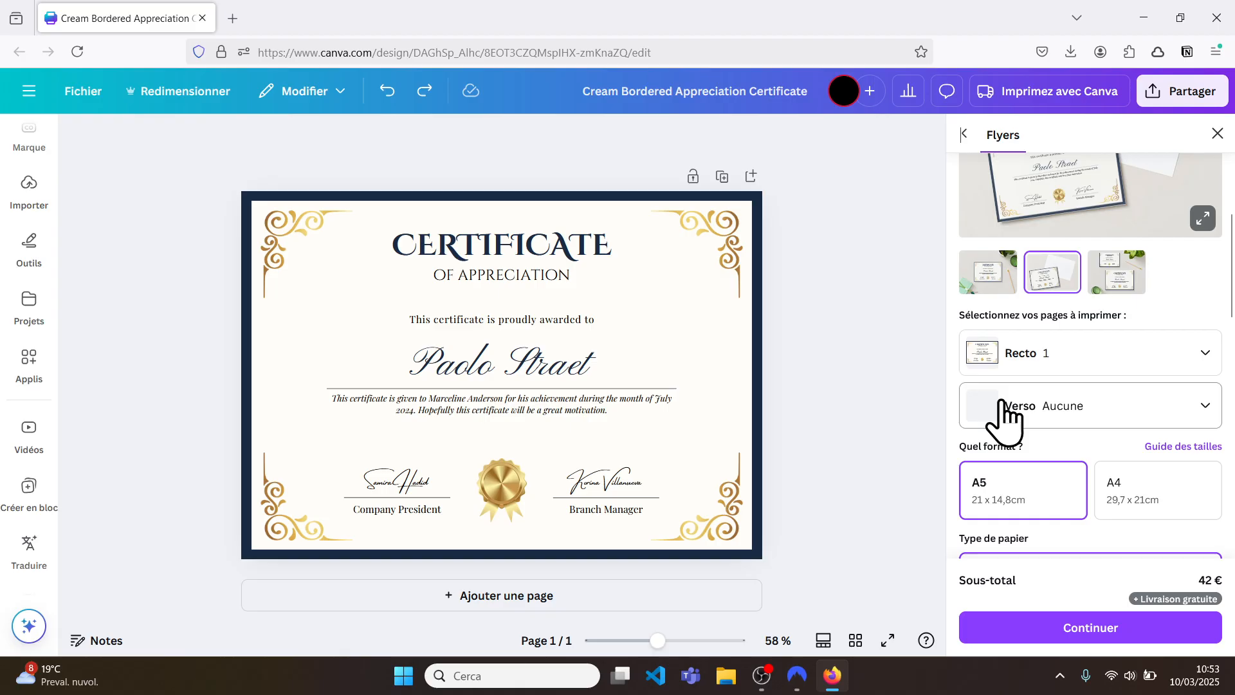
{"action": "scroll", "coordinate": [1003, 418], "scroll_direction": "down", "scroll_amount": 4}
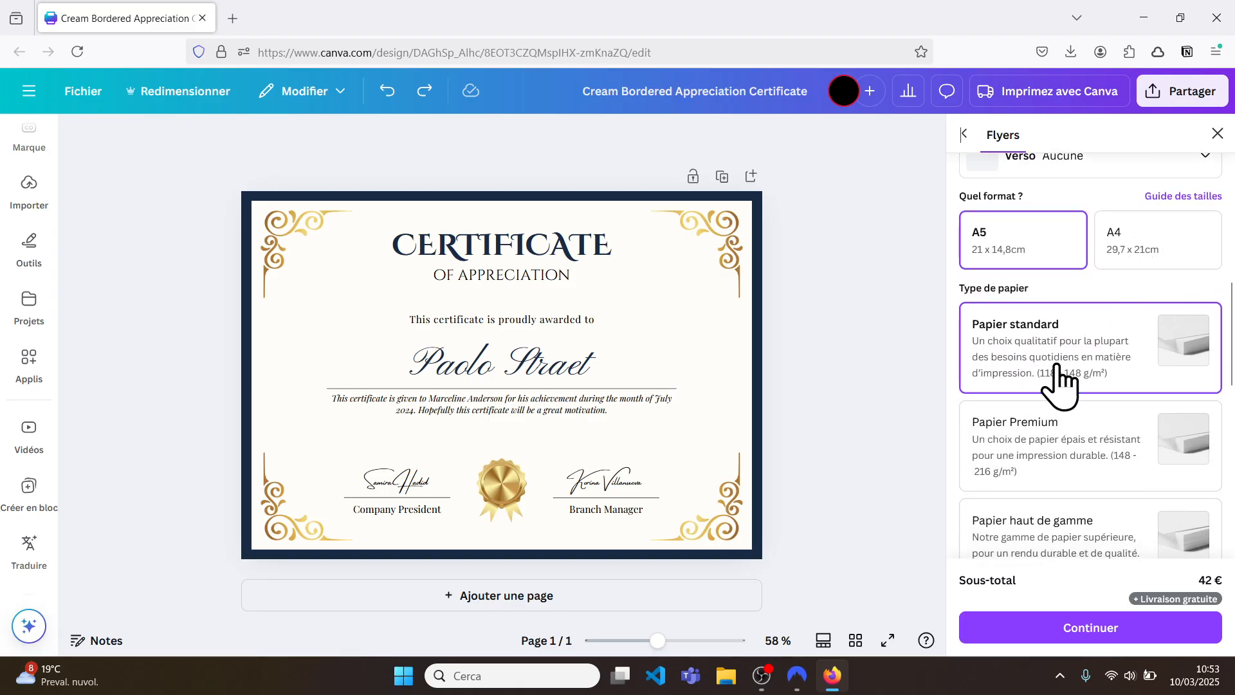
{"action": "scroll", "coordinate": [1061, 379], "scroll_direction": "down", "scroll_amount": 1}
{"action": "scroll", "coordinate": [1087, 453], "scroll_direction": "down", "scroll_amount": 3}
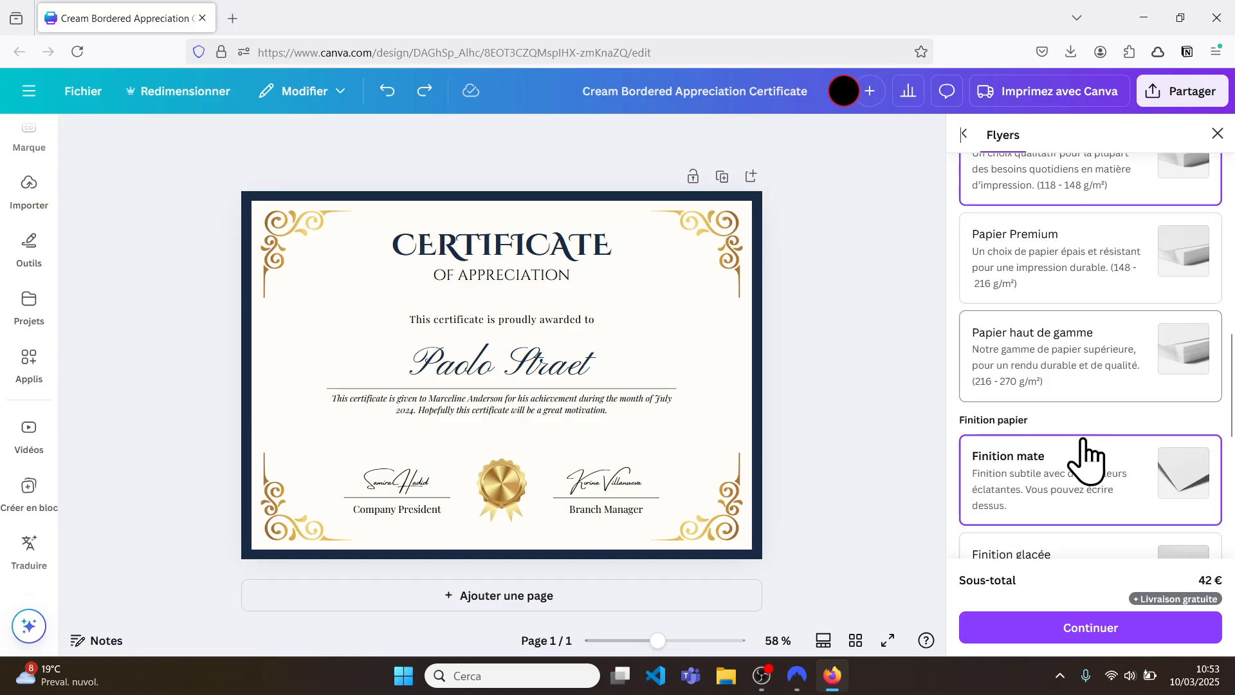
{"action": "scroll", "coordinate": [1085, 458], "scroll_direction": "down", "scroll_amount": 1}
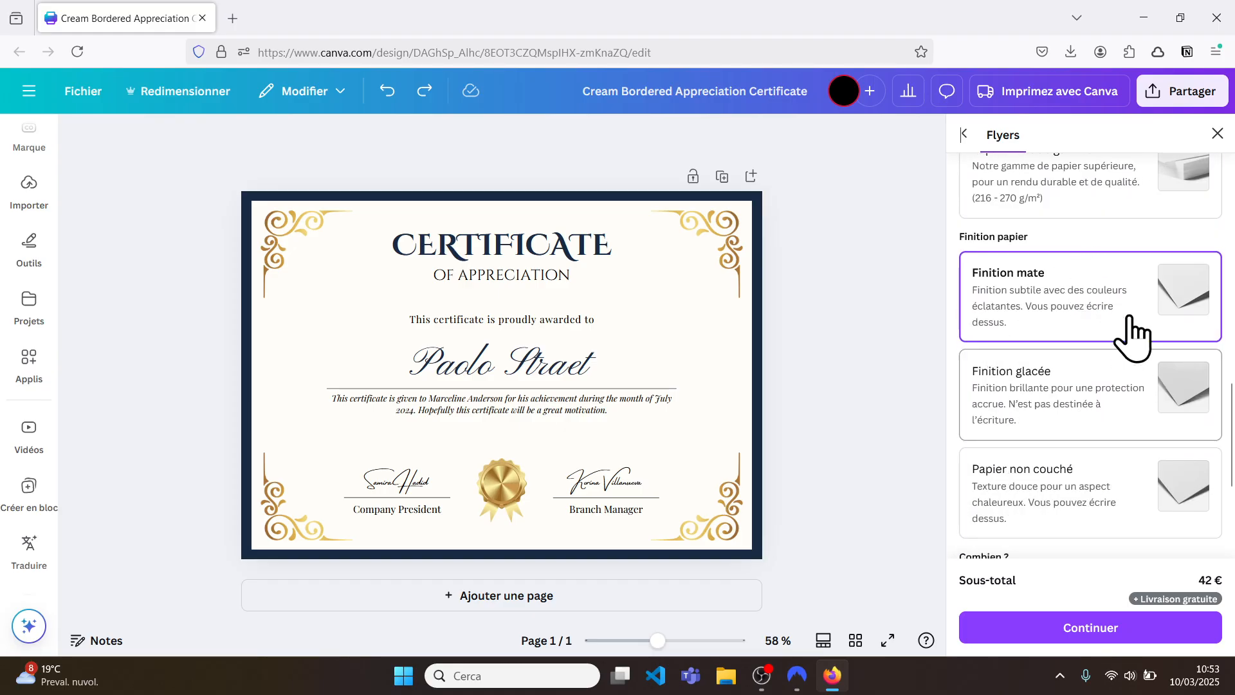
{"action": "scroll", "coordinate": [1051, 498], "scroll_direction": "down", "scroll_amount": 3}
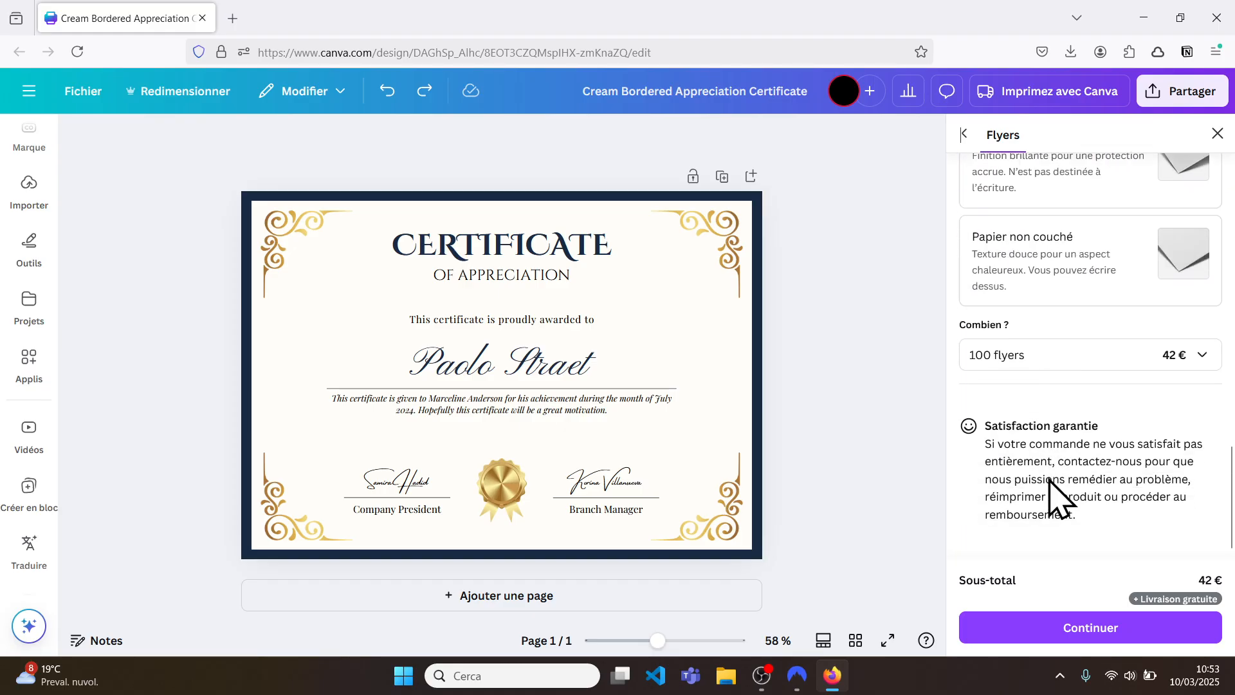
{"action": "left_click", "coordinate": [1206, 366]}
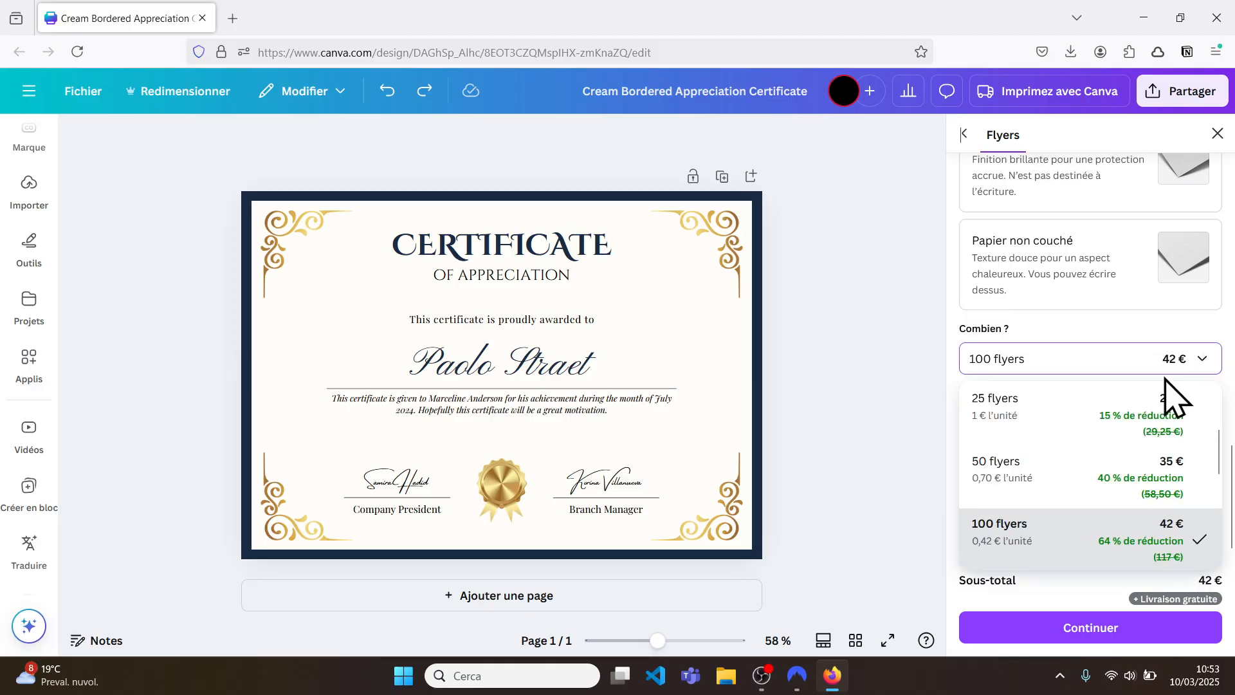
{"action": "left_click", "coordinate": [1087, 422]}
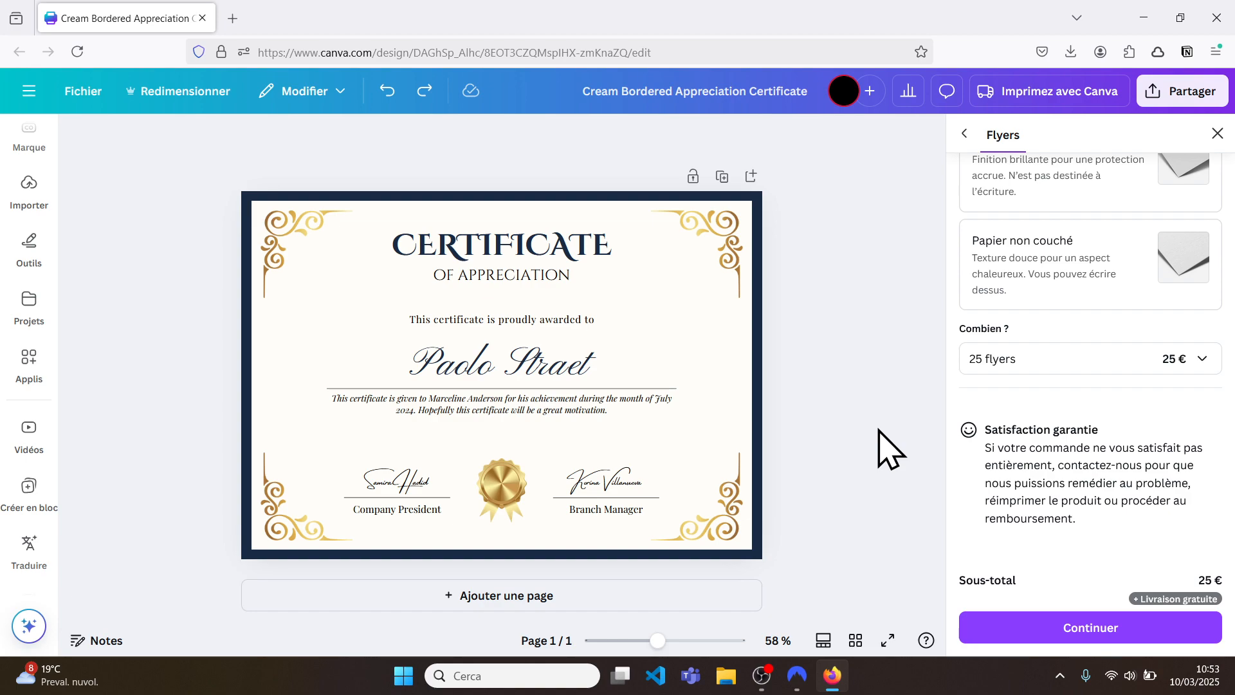
{"action": "left_click", "coordinate": [1217, 133]}
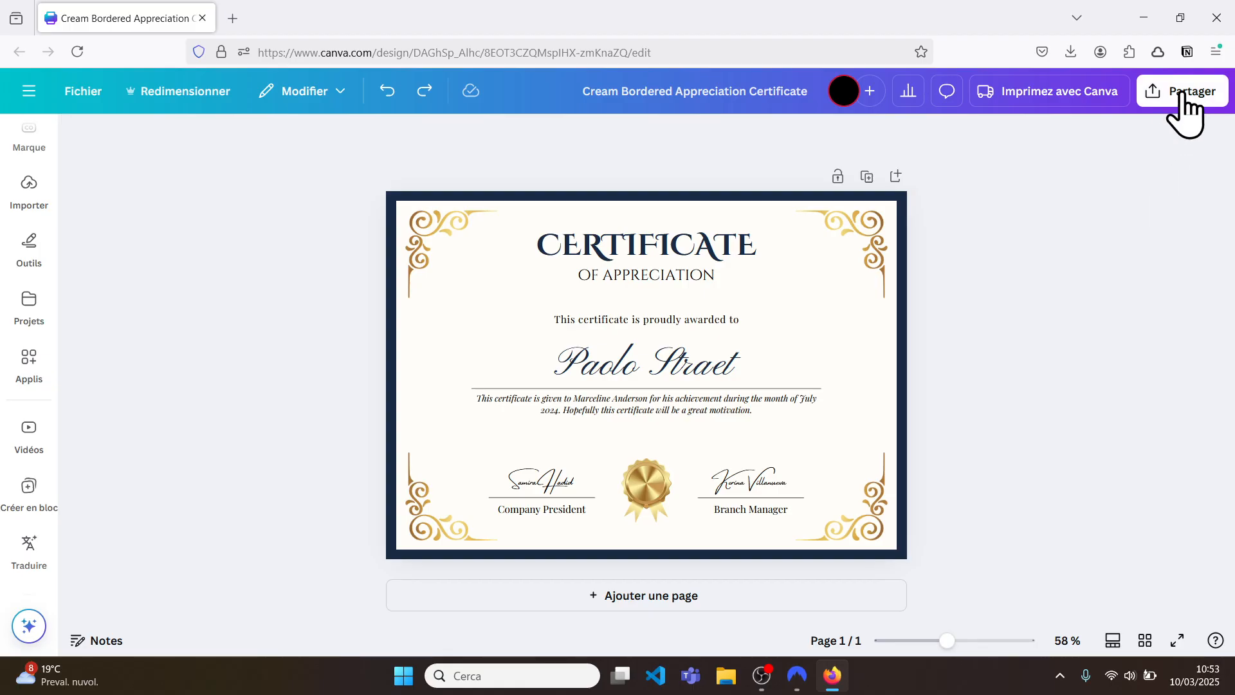